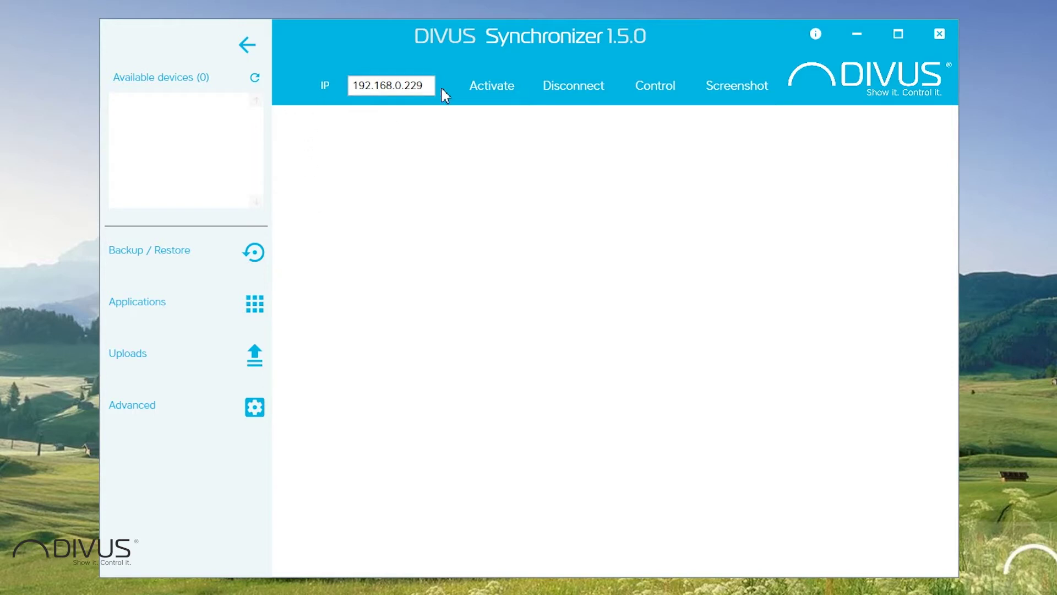
# - Activate the connection to the device at 192.168.0.229, disconnect it and activate it again
pyautogui.click(497, 91)
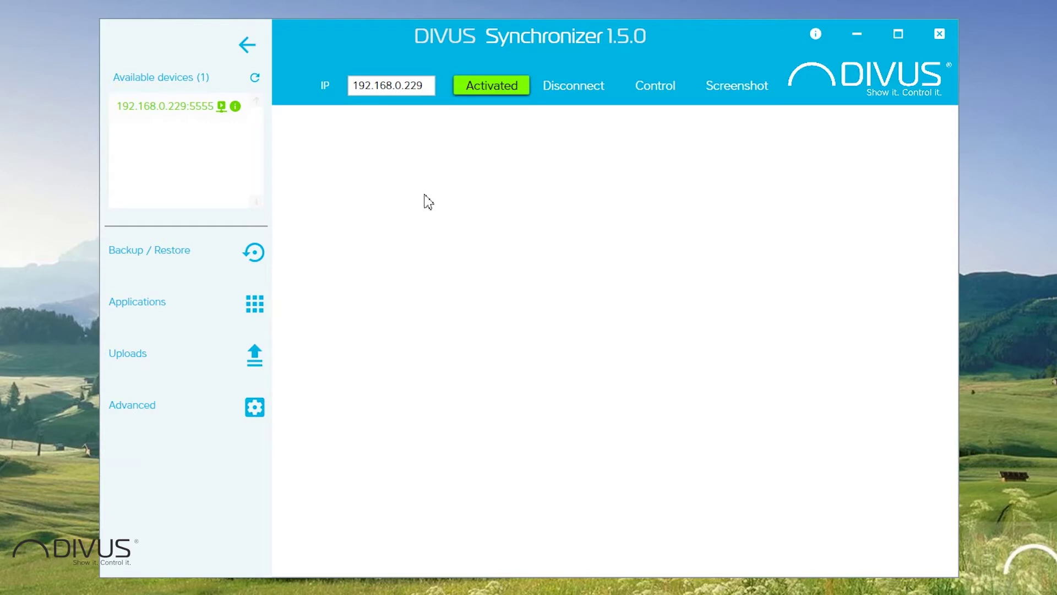
pyautogui.click(571, 85)
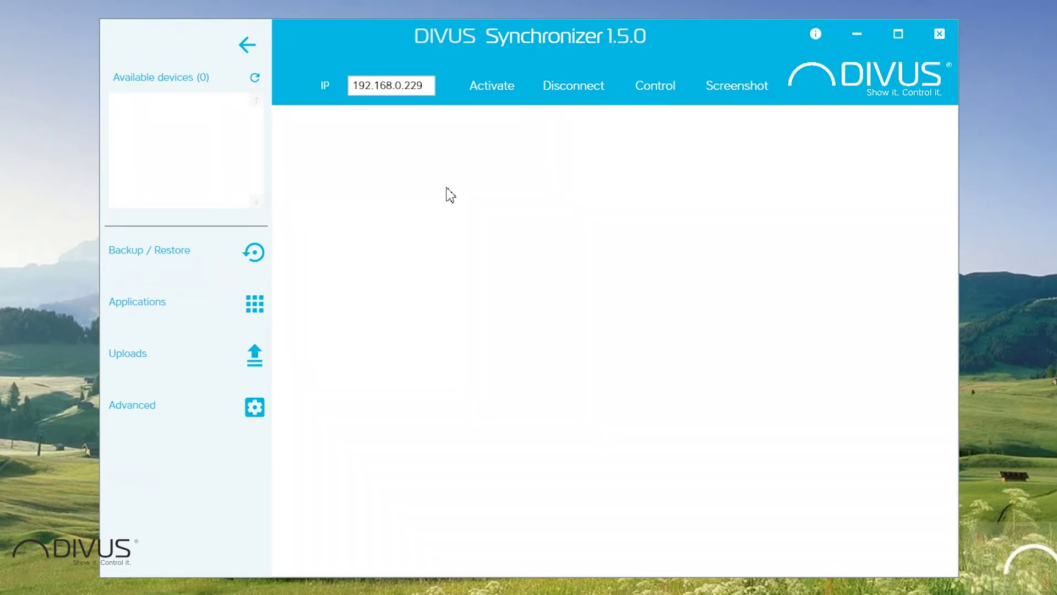
pyautogui.click(497, 85)
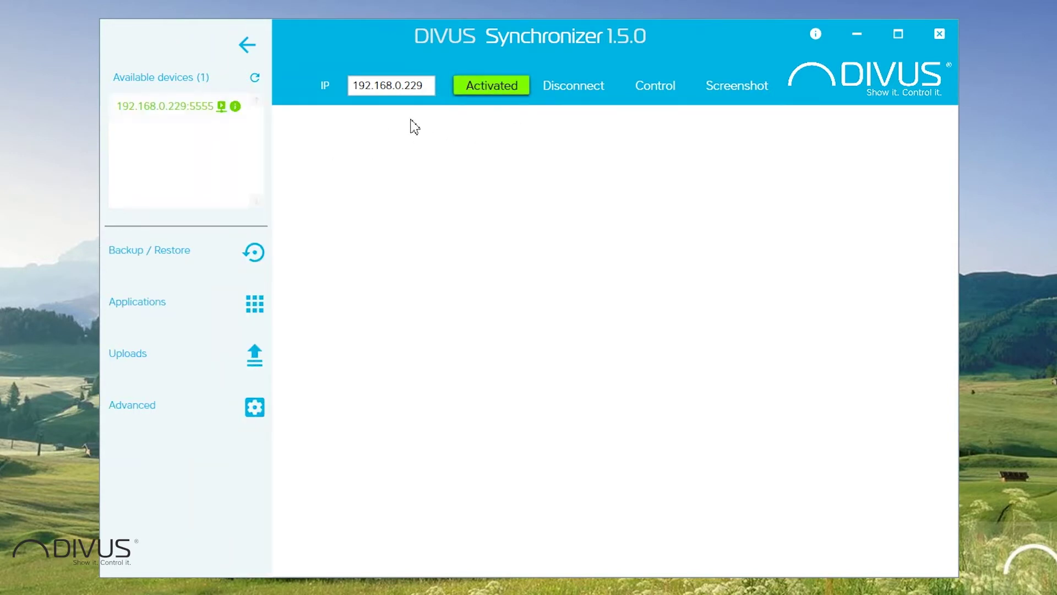
# - Start remote control of the connected device, try out its Gallery app, go back and close the remote view
pyautogui.click(654, 86)
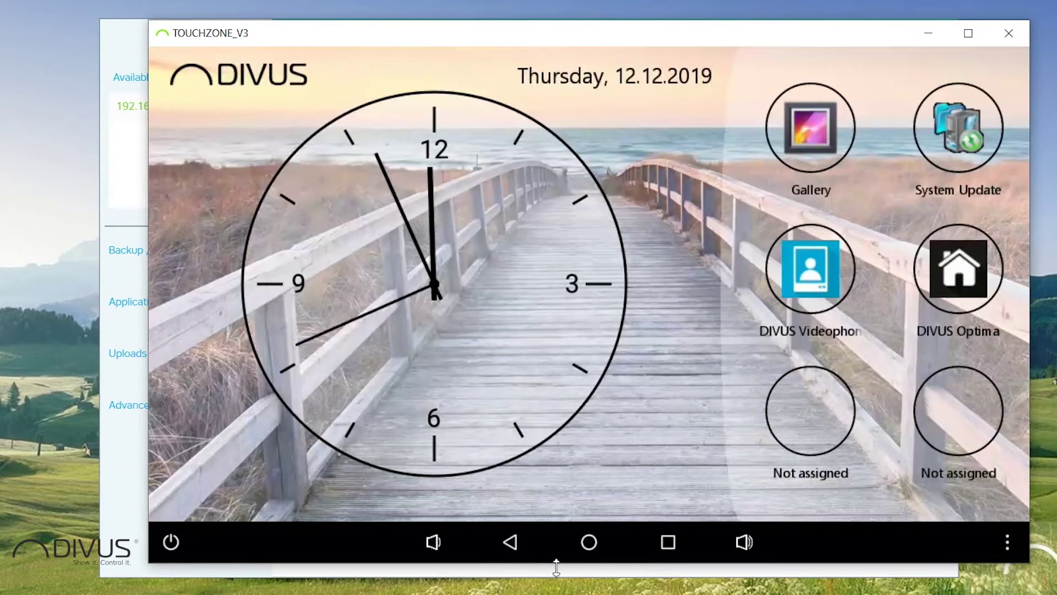
pyautogui.click(832, 133)
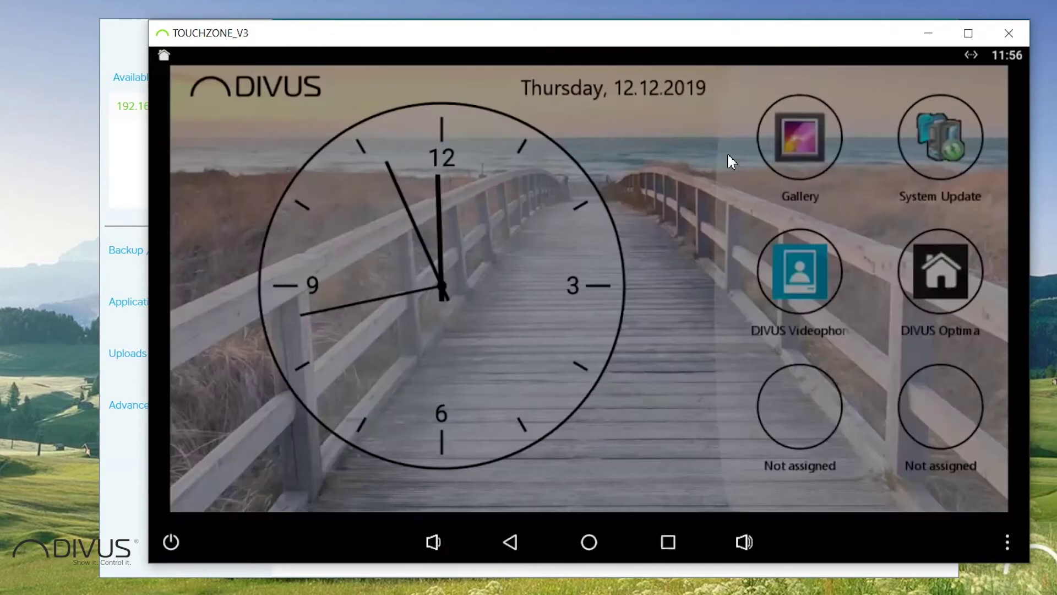
pyautogui.click(509, 551)
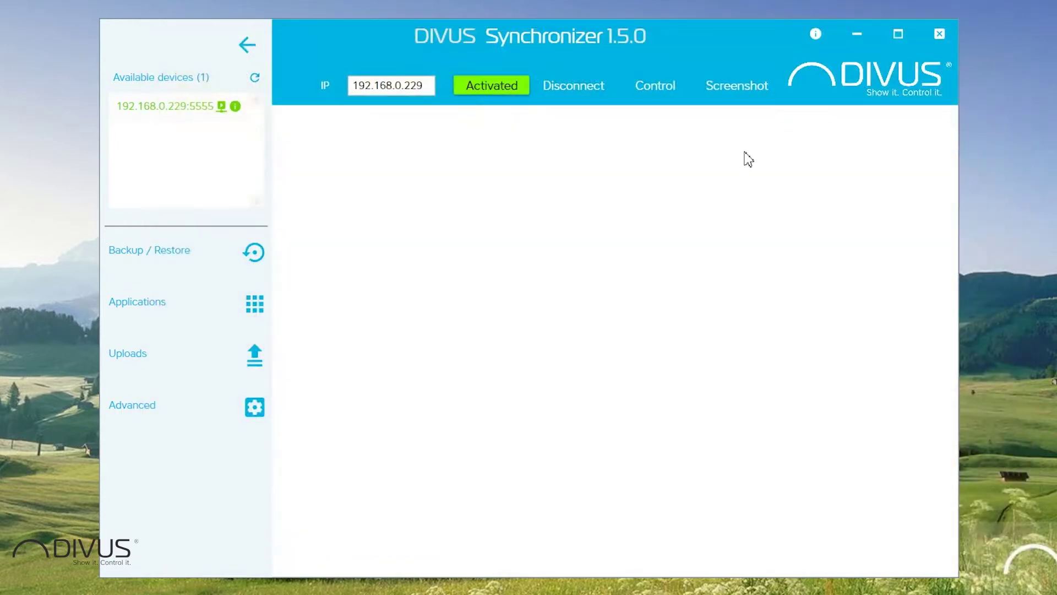
pyautogui.click(1009, 32)
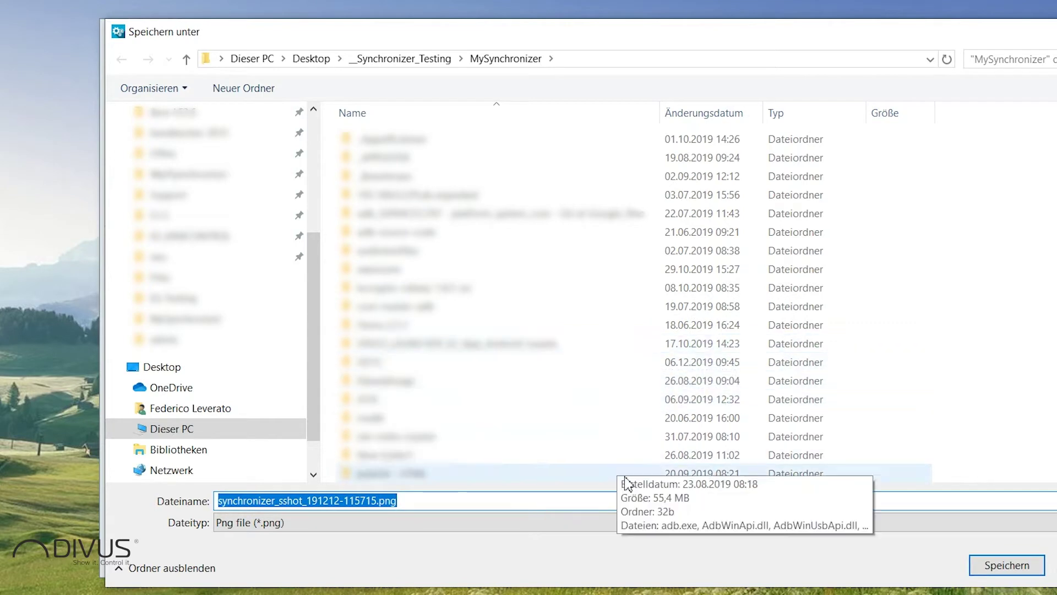
# - Take a screenshot of the device and save it as synchronizer_sshot_191212-115715.png in the MySynchronizer folder
pyautogui.click(999, 569)
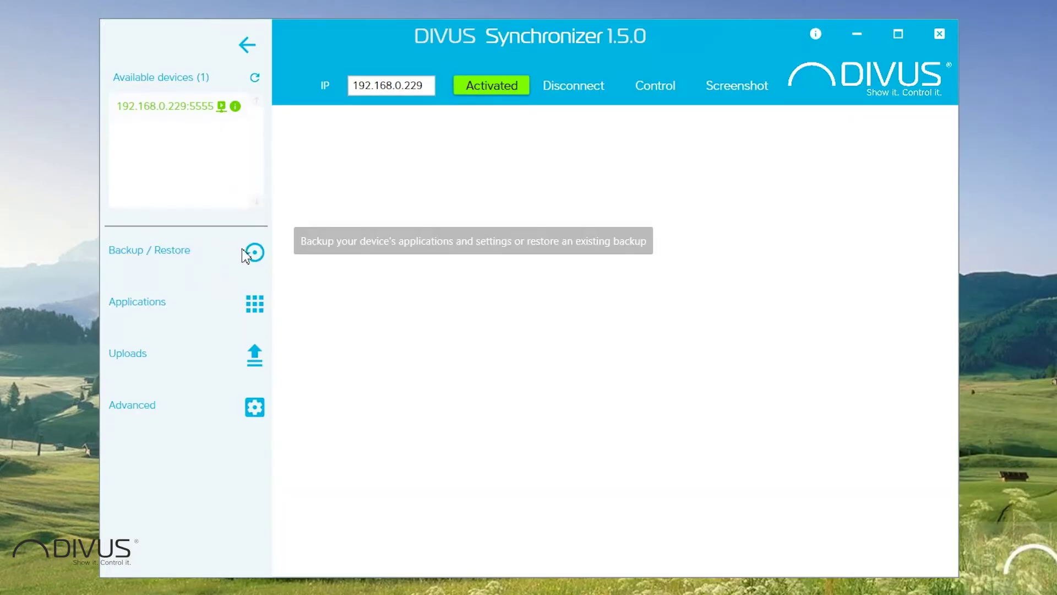
# - Create a full device backup named backup_1 on the Desktop, approve it on the device without encryption and close the remote view
pyautogui.click(262, 258)
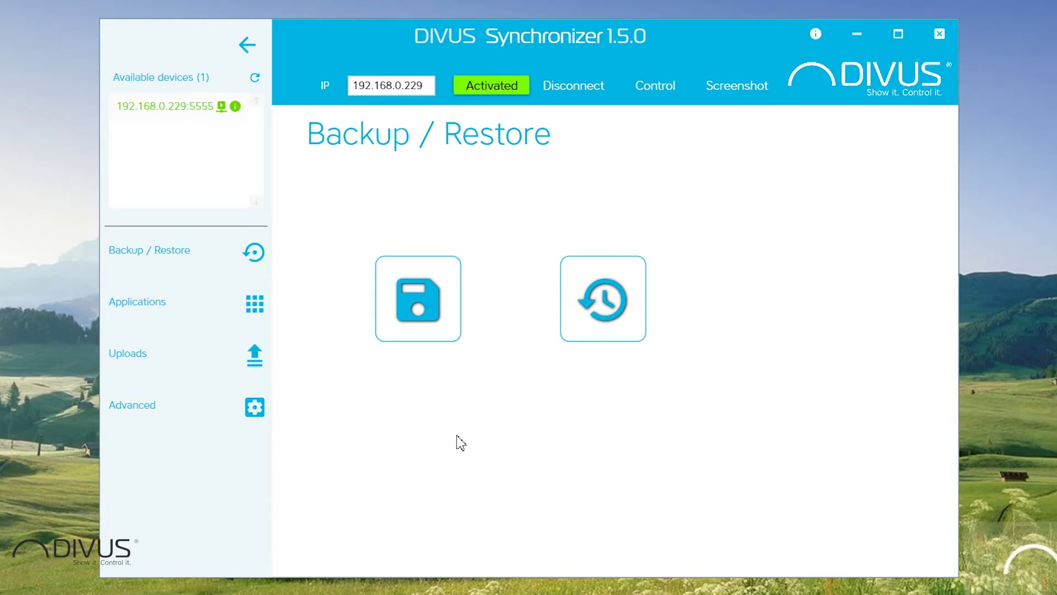
pyautogui.click(428, 296)
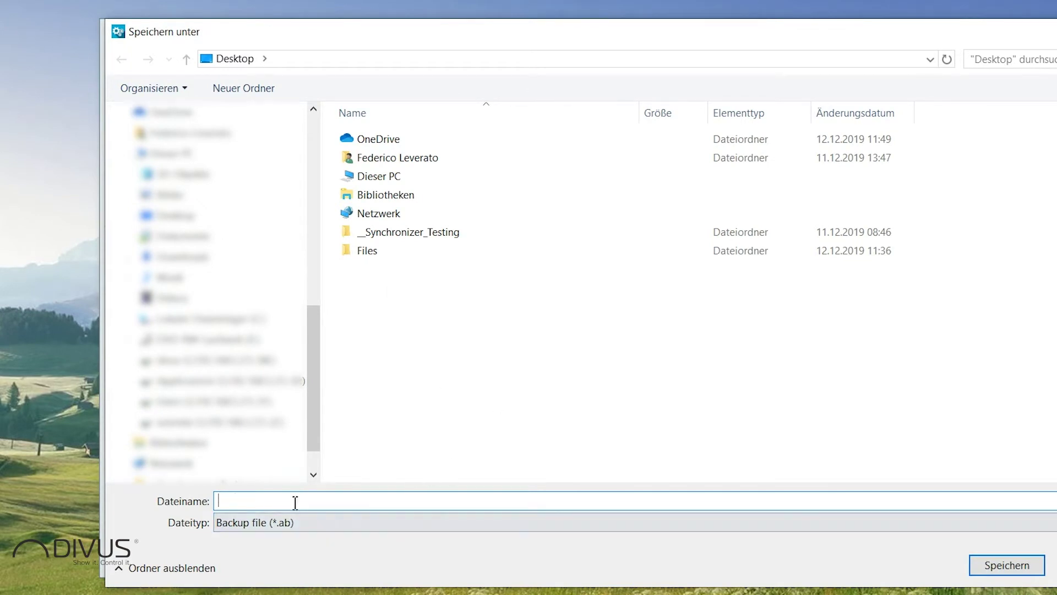
pyautogui.write('backup')
pyautogui.press('Return')
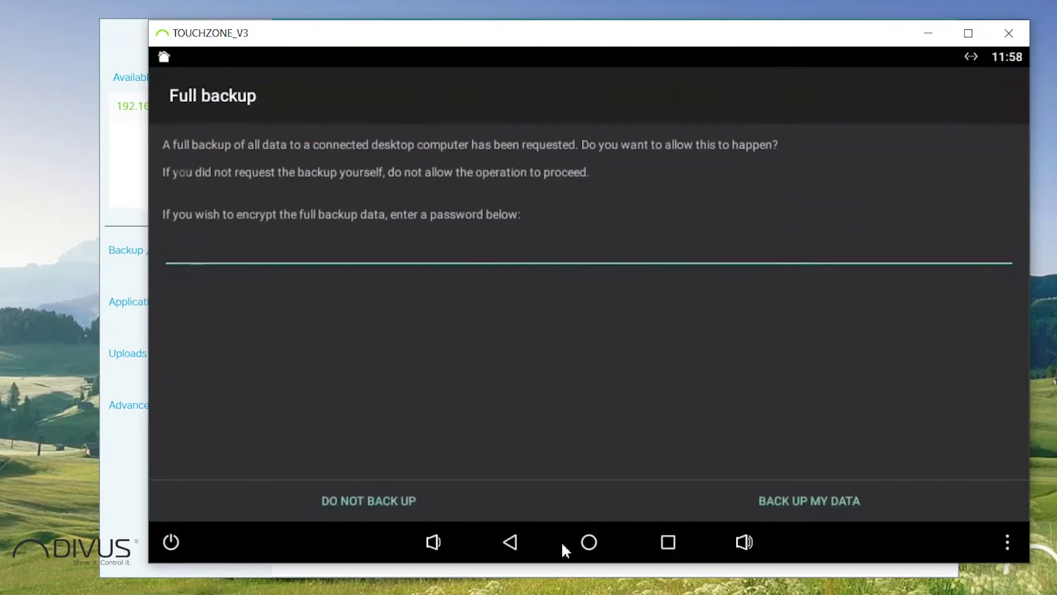
pyautogui.click(817, 510)
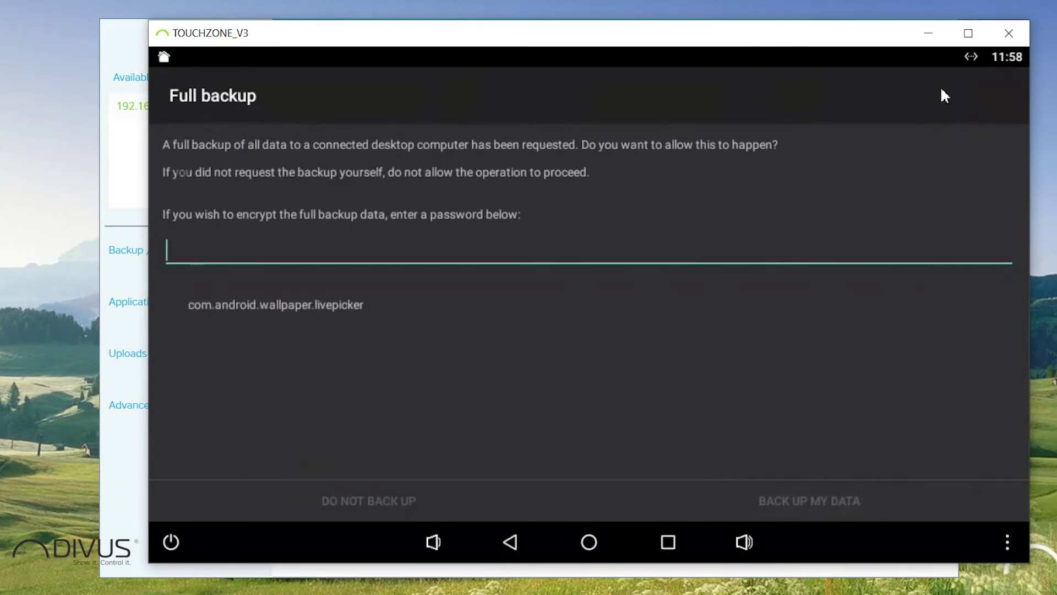
pyautogui.click(1010, 32)
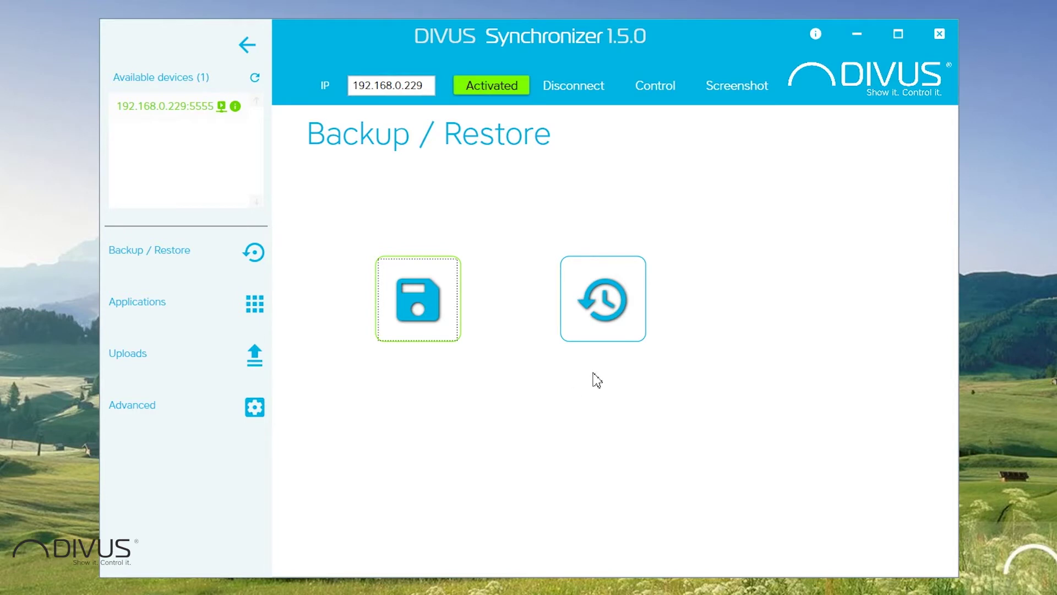
# - Restore the device from backup_1.ab on the Desktop and approve the full restore without a password
pyautogui.click(610, 312)
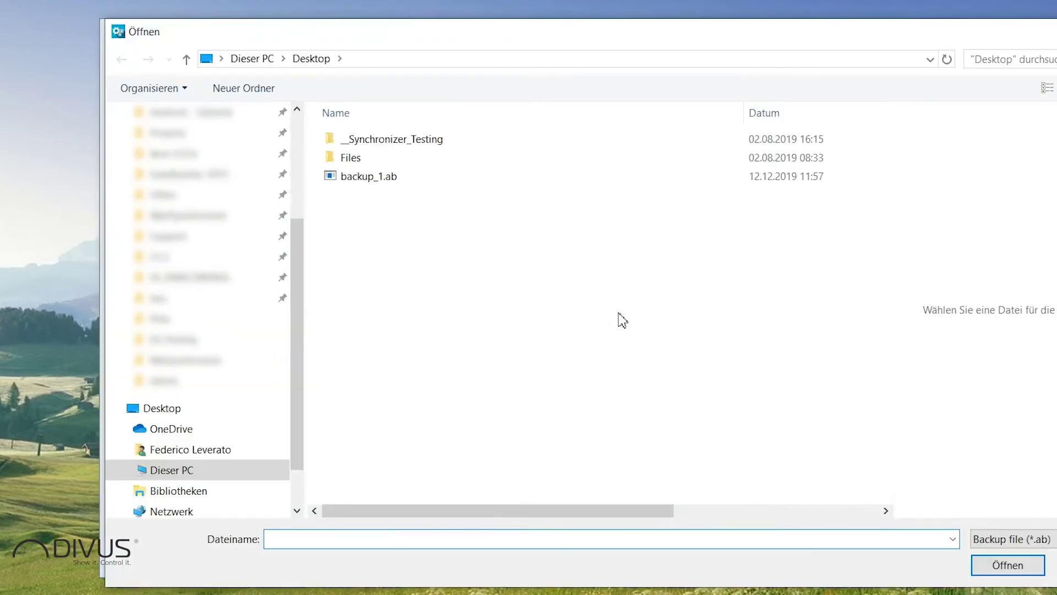
pyautogui.click(368, 176)
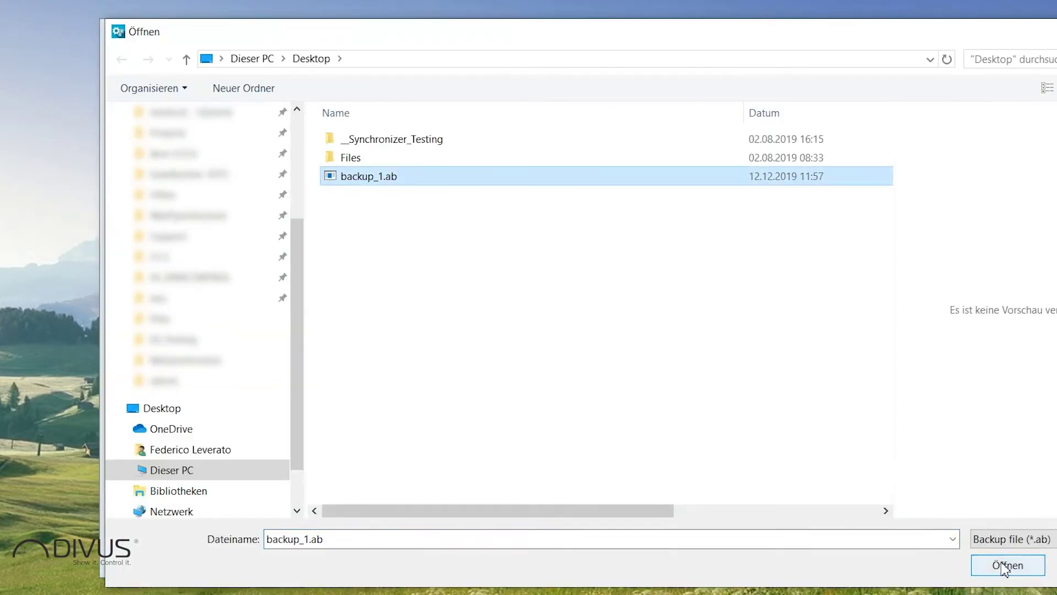
pyautogui.click(1008, 565)
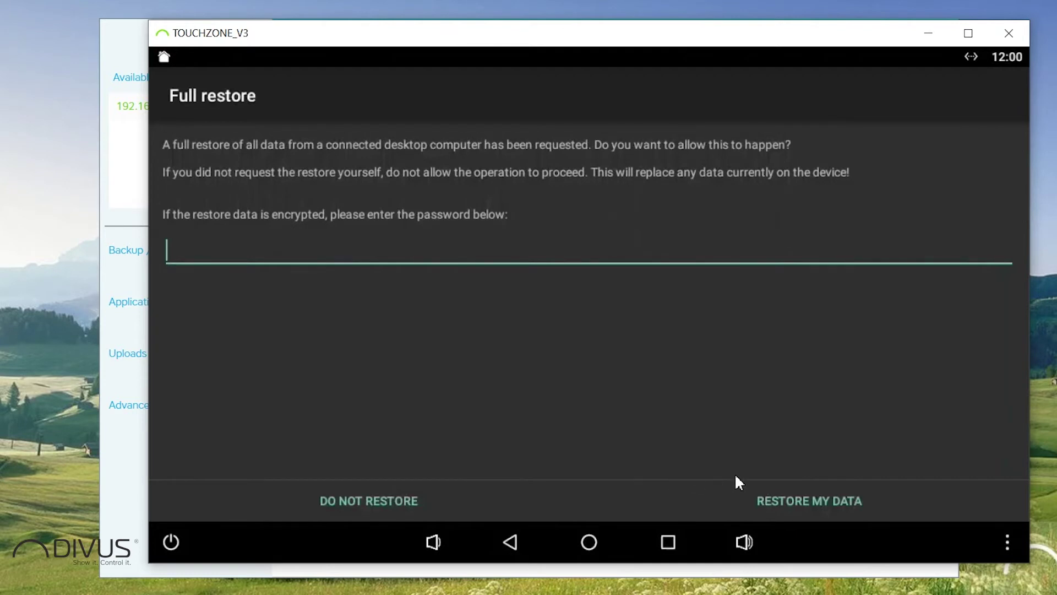
pyautogui.click(841, 505)
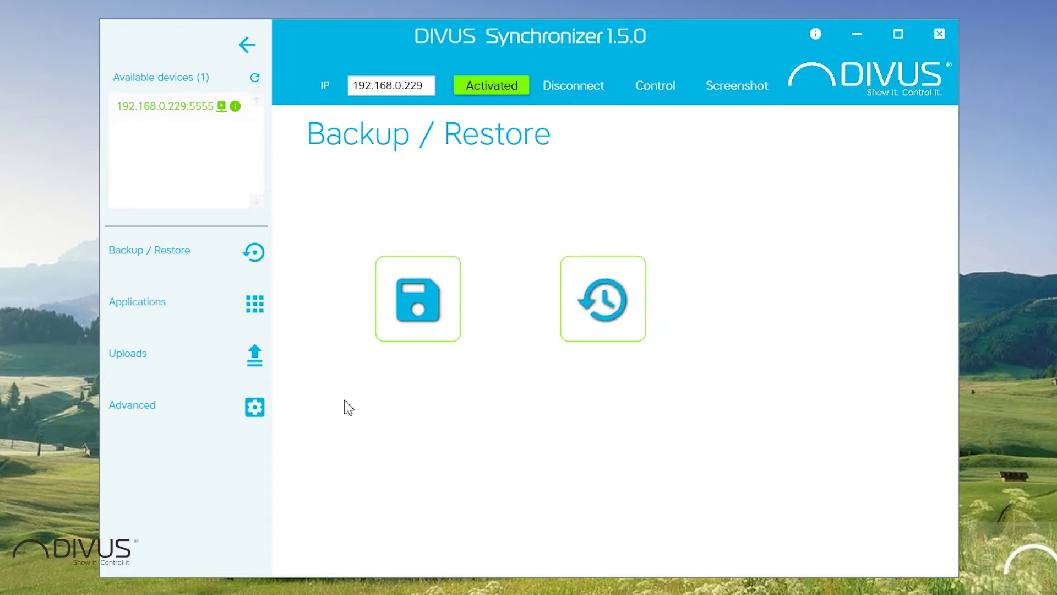
# - Examine the version details and the uninstall or downgrade options of DIVUS KiBro and DIVUS Launcher V2 in the application management
pyautogui.click(260, 310)
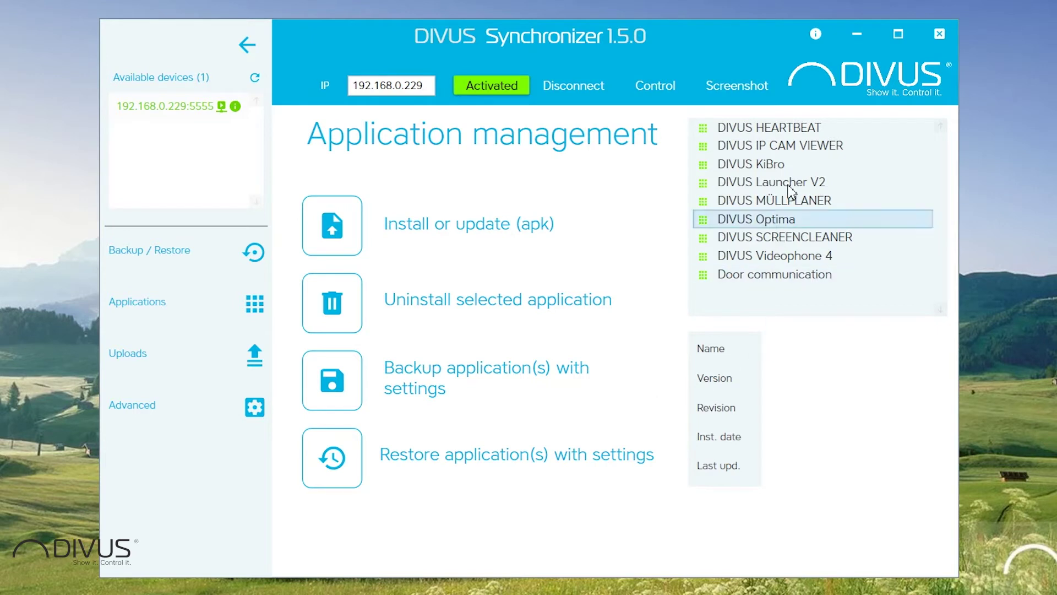
pyautogui.click(776, 165)
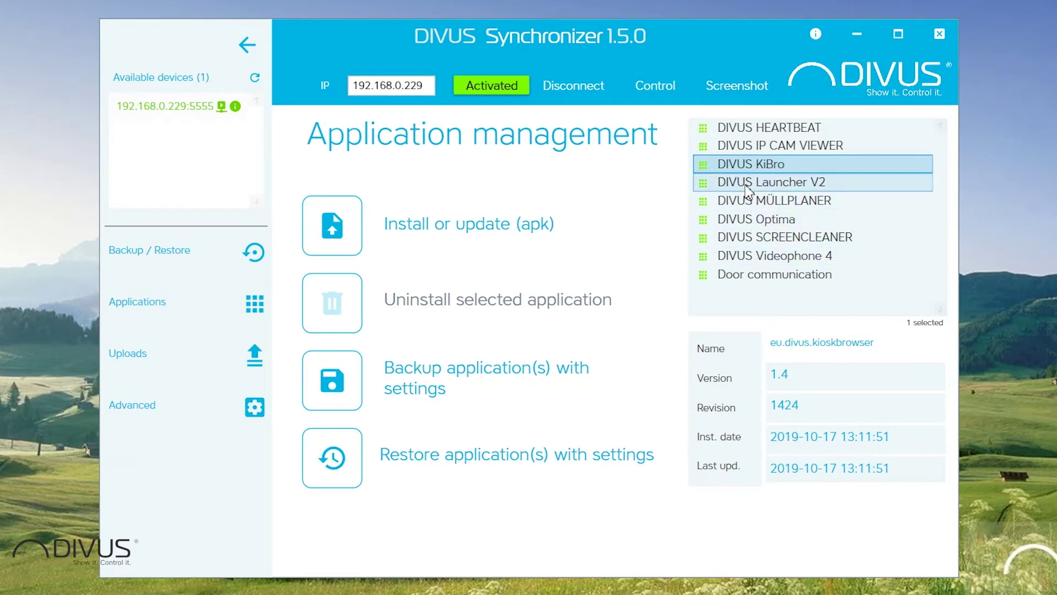
pyautogui.click(762, 128)
pyautogui.click(768, 164)
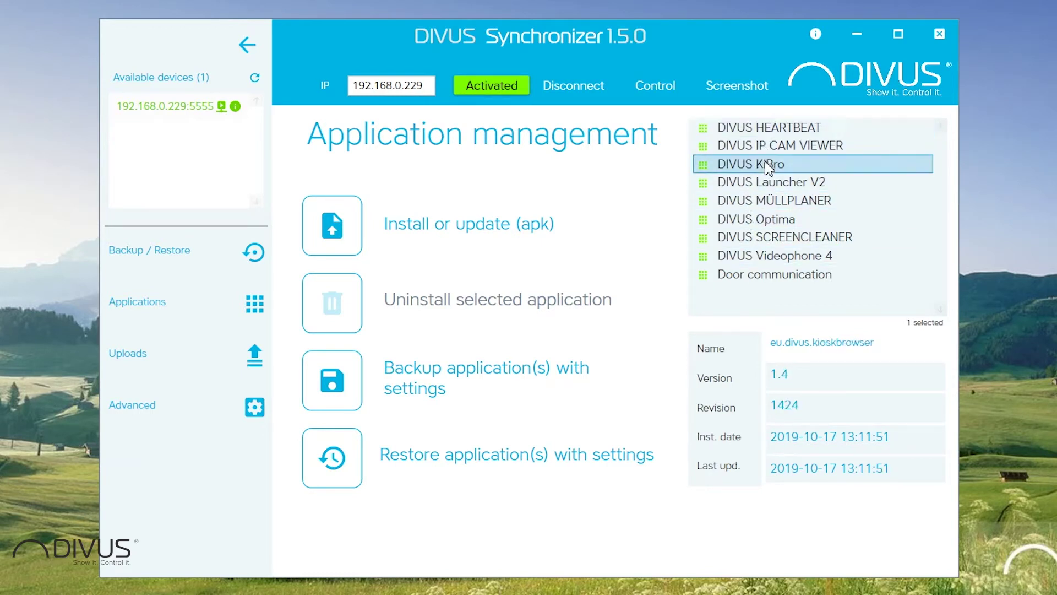
pyautogui.click(769, 185)
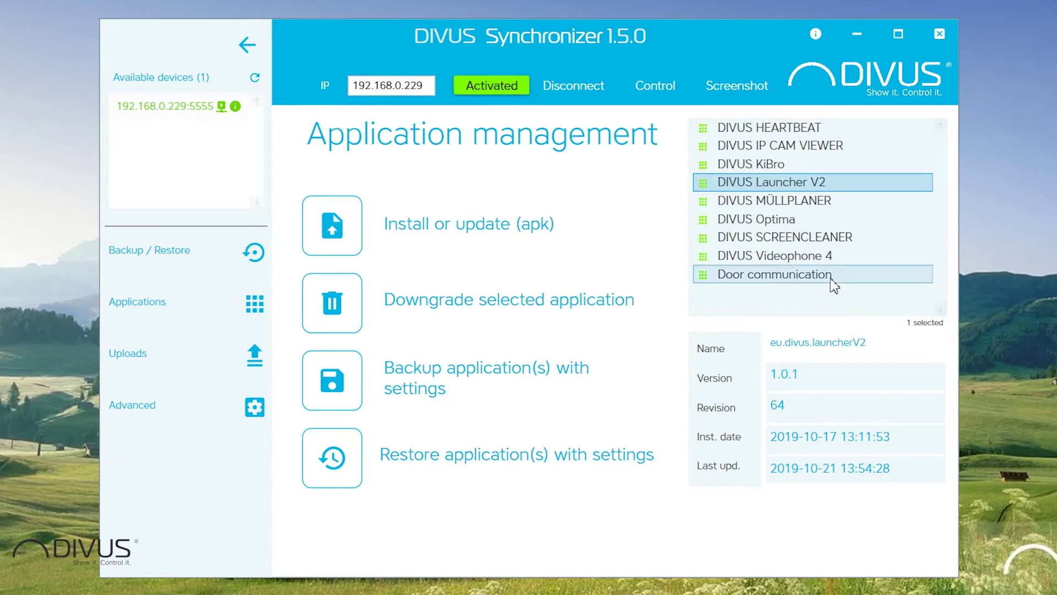
pyautogui.click(812, 165)
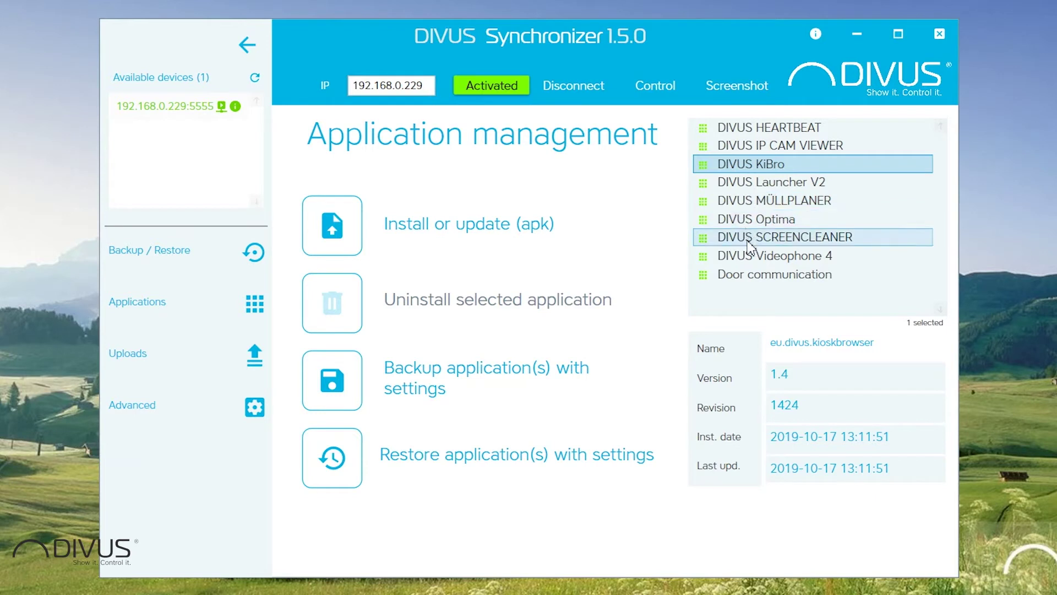
pyautogui.click(767, 185)
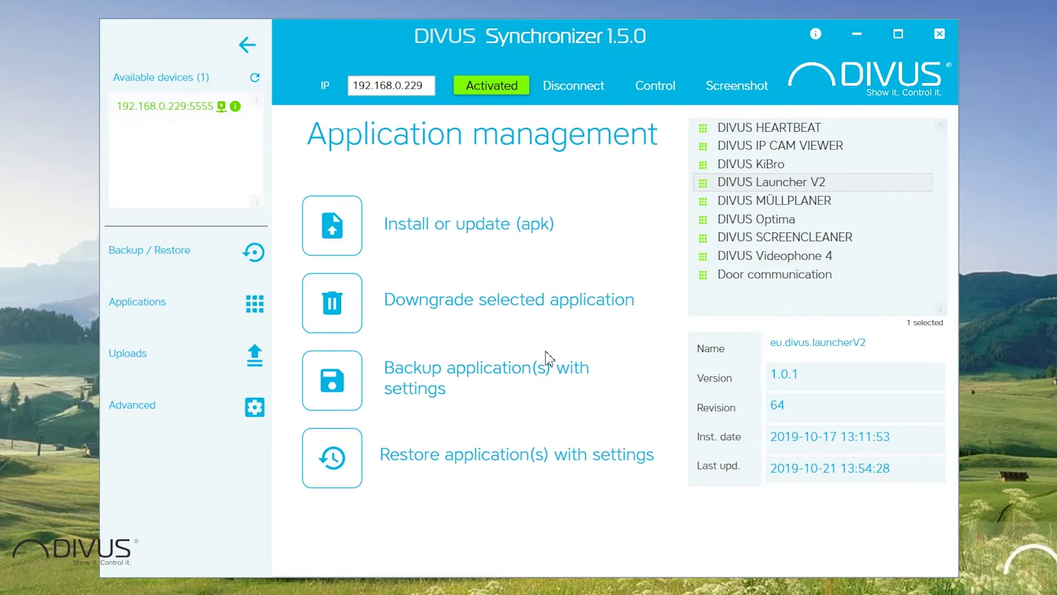
# - Install the DivusOptima_1-2-1_1493.apk package from the Desktop on the device
pyautogui.click(353, 223)
pyautogui.click(378, 177)
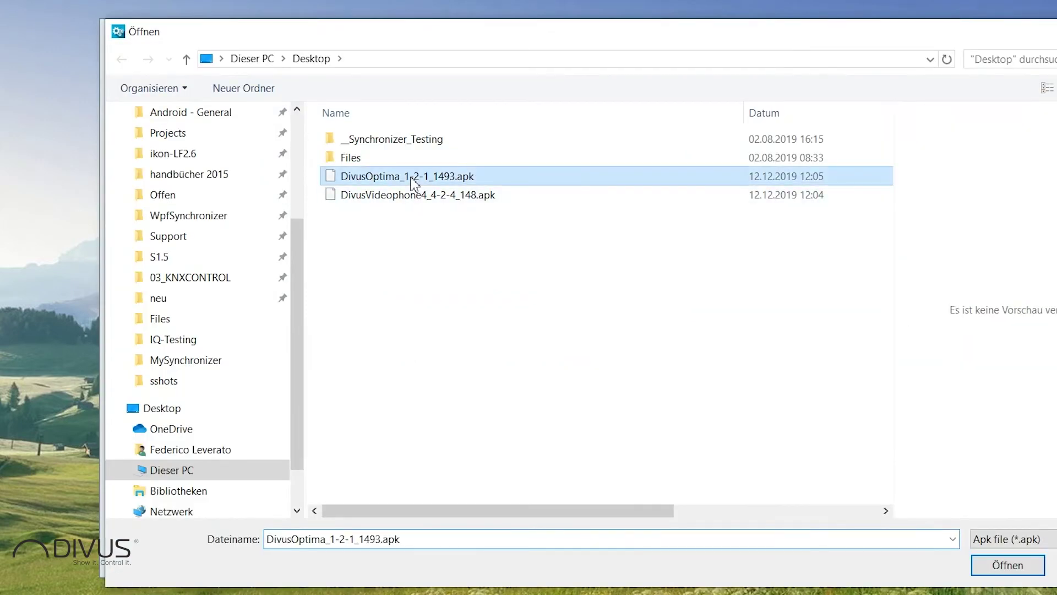
pyautogui.click(1008, 569)
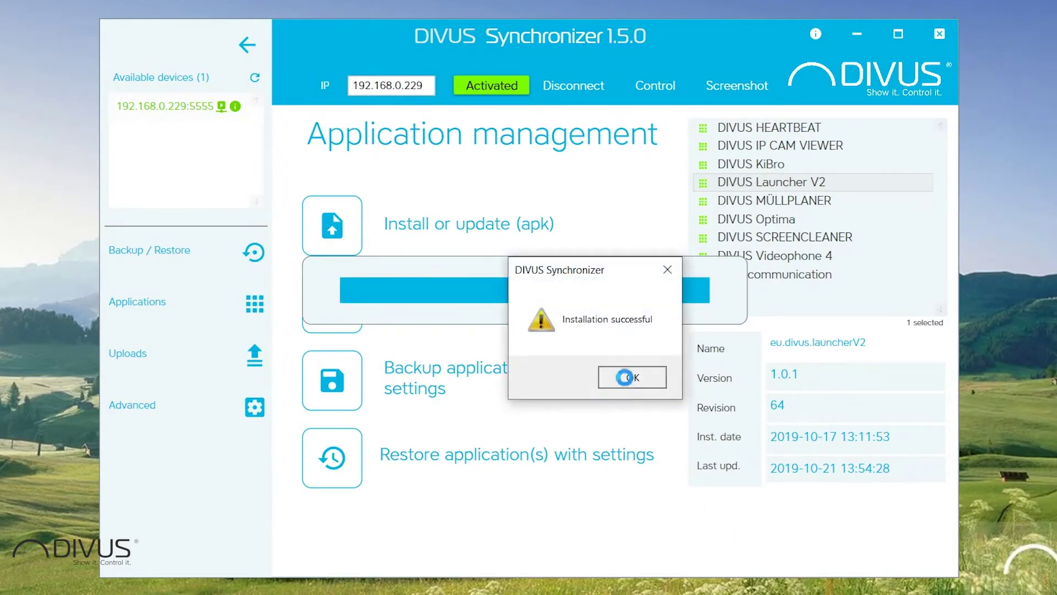
pyautogui.click(619, 374)
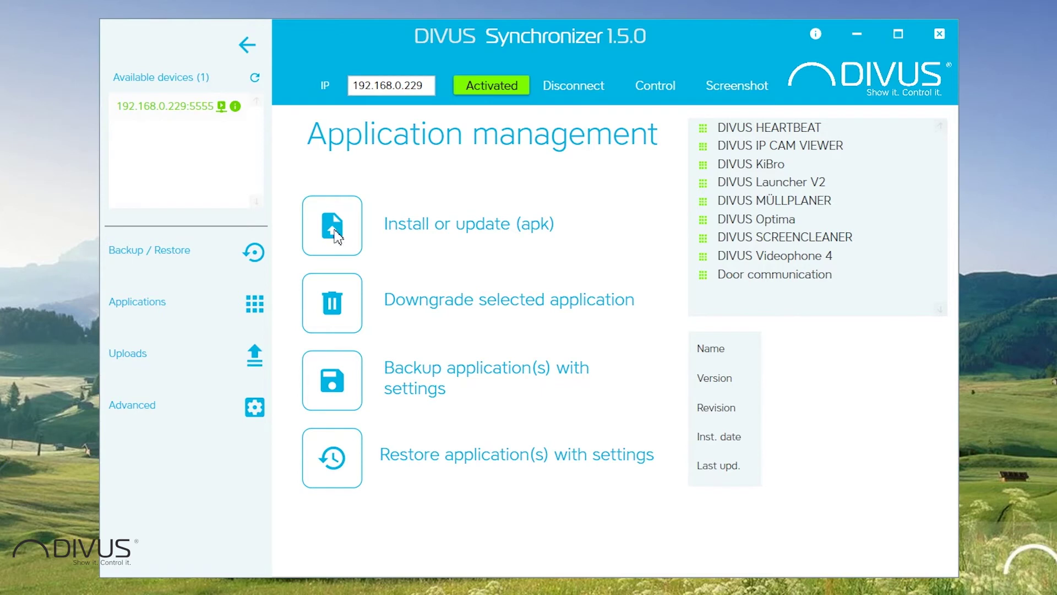
# - Upload the image 3d-floor-plan-emma1.jpg from the Bilder folder to the device
pyautogui.click(262, 359)
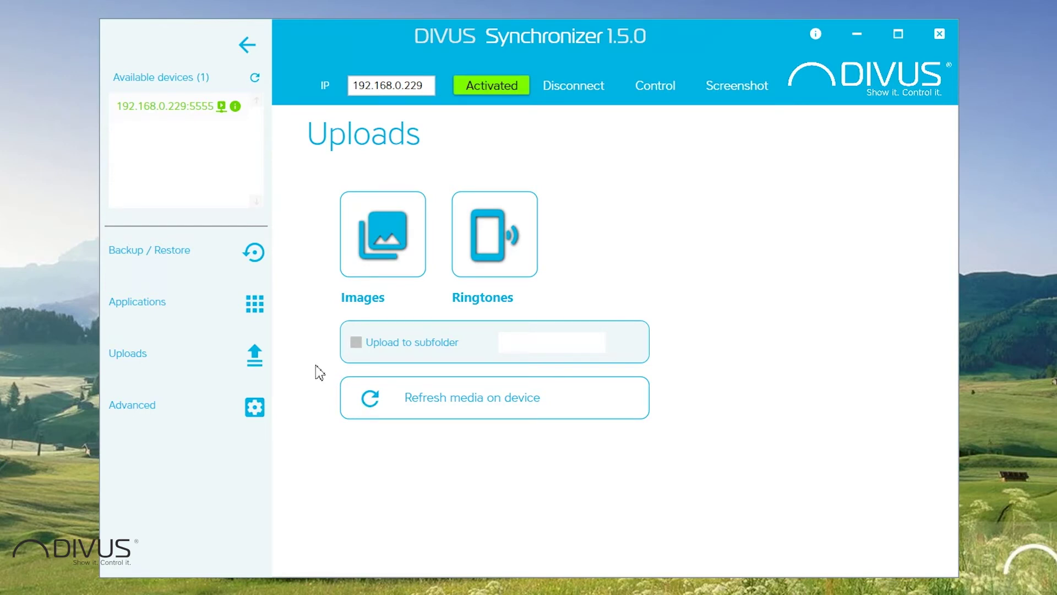
pyautogui.click(391, 241)
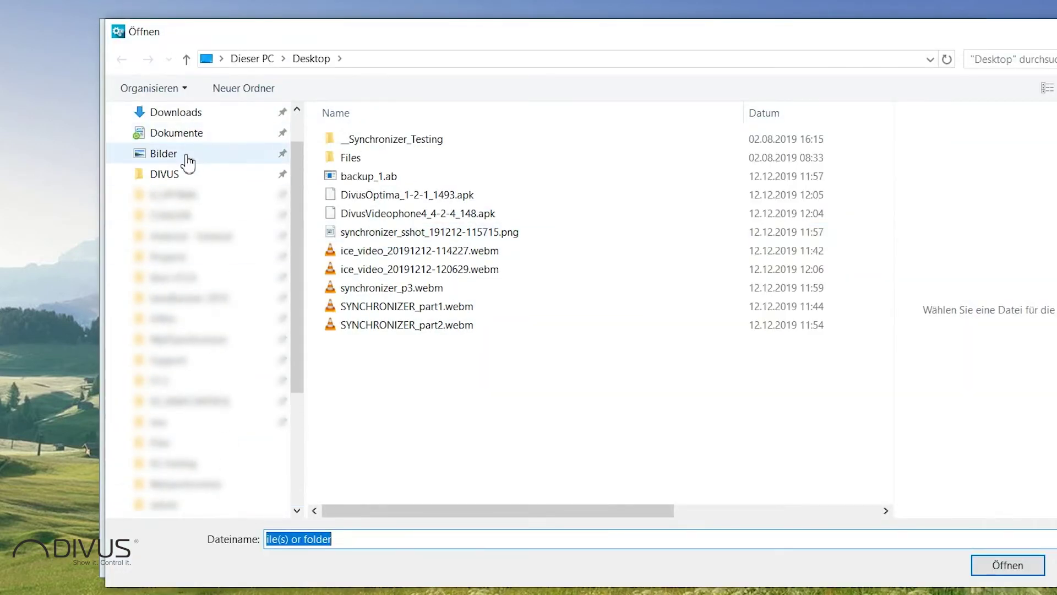
pyautogui.click(188, 161)
pyautogui.click(394, 431)
pyautogui.click(991, 565)
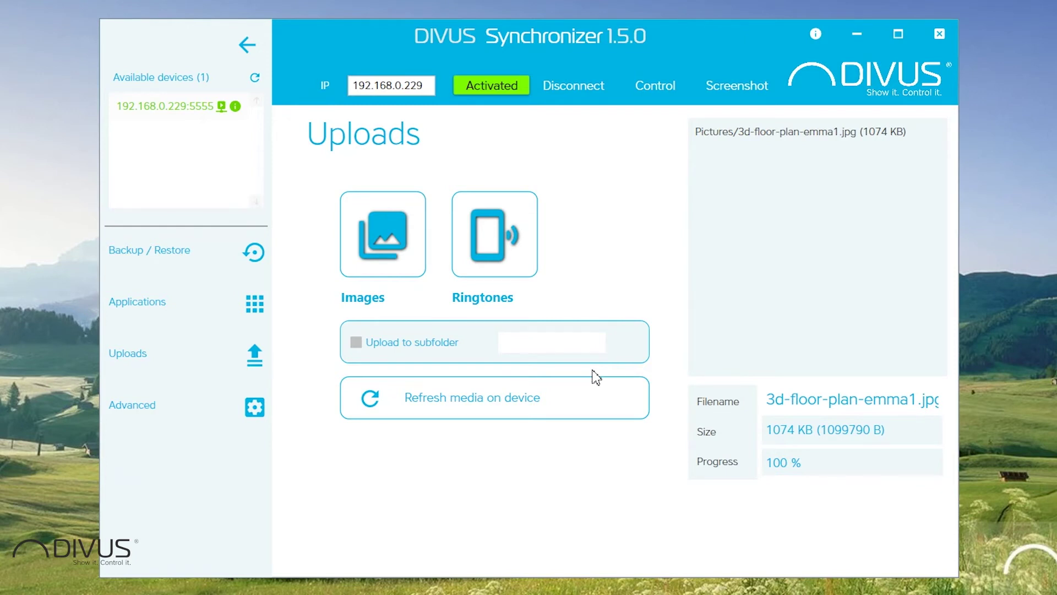
# - Enable uploading to a subfolder named subfolder1 and upload the image 3d view1.jpg into it
pyautogui.click(355, 343)
pyautogui.click(523, 351)
pyautogui.write('subfolder1')
pyautogui.click(377, 248)
pyautogui.scroll(-5, 523, 365)
pyautogui.click(677, 144)
pyautogui.click(1008, 566)
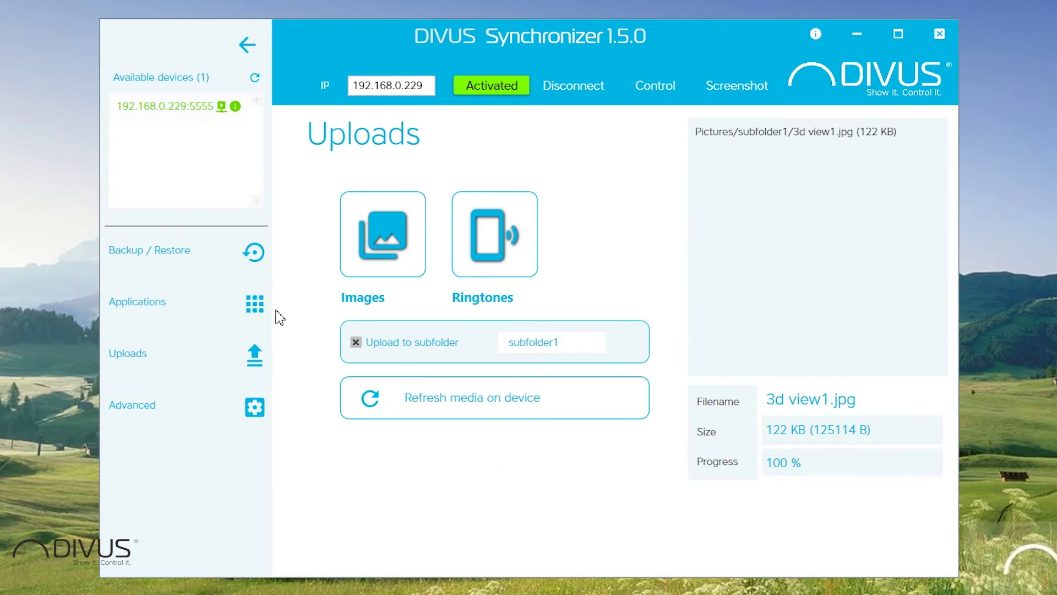
# - Change the IP address to 192.168.3.8, activate the connection and select that device as the active one
pyautogui.doubleClick(406, 95)
pyautogui.press('BackSpace')
pyautogui.press('BackSpace')
pyautogui.press('BackSpace')
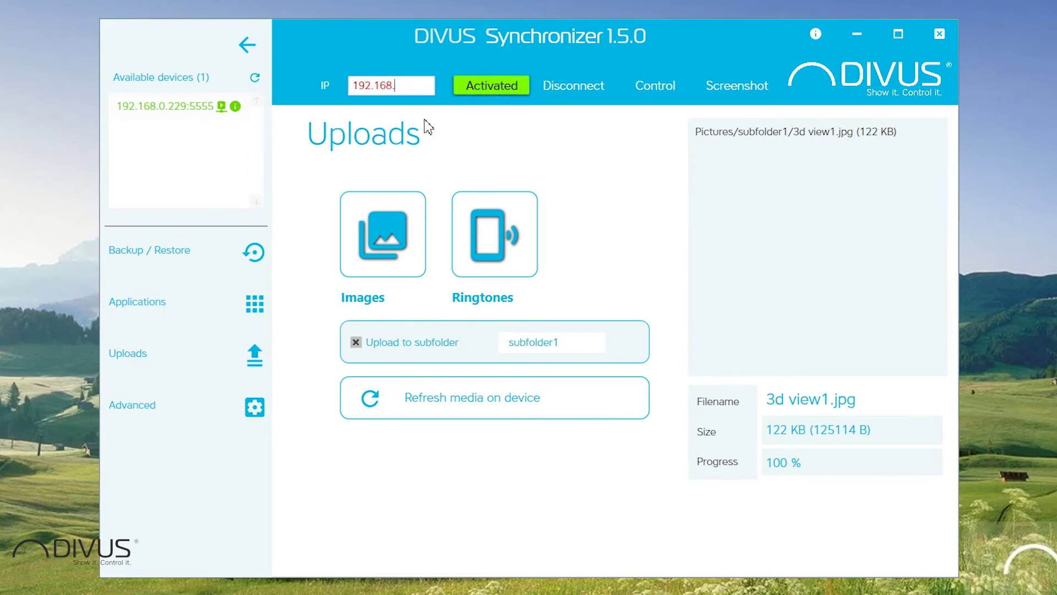
pyautogui.write('3.8')
pyautogui.click(493, 88)
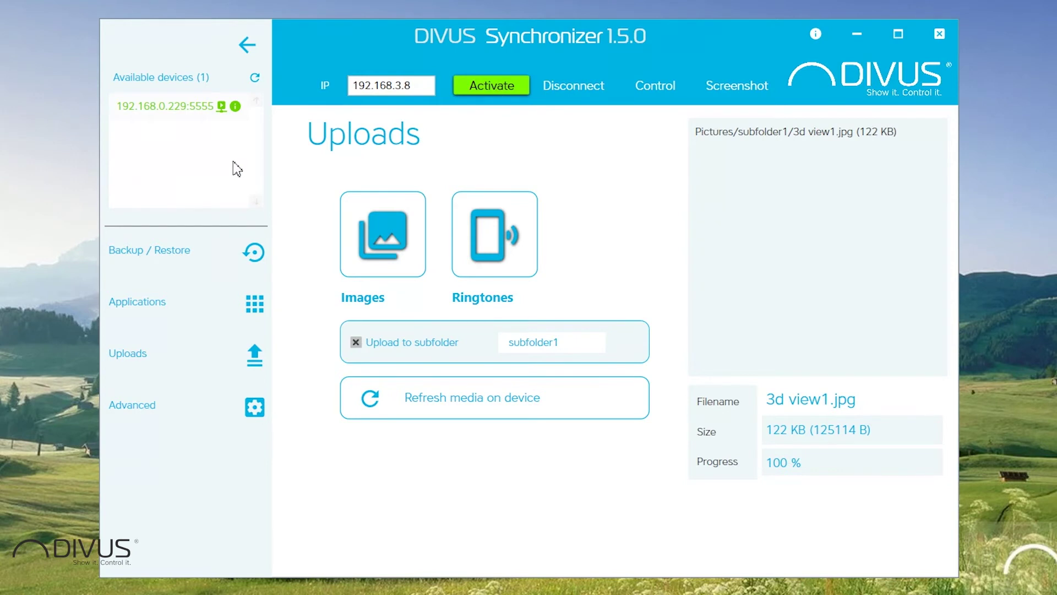
pyautogui.click(192, 140)
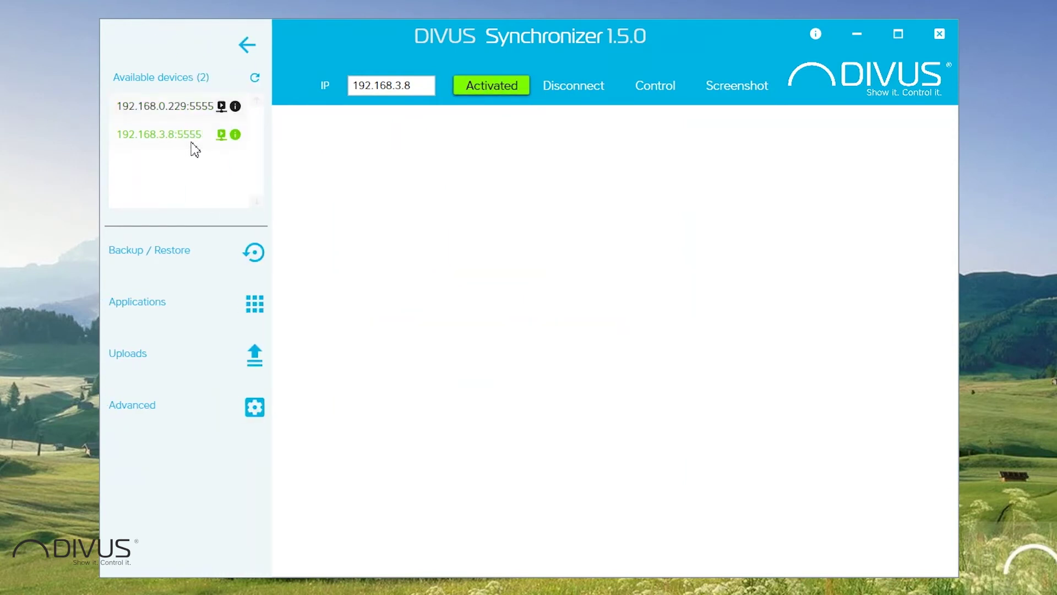
# - Upload the Vision file KNXPanel V2.2.esf from the IQ-Testing folder inside the Desktop's Files folder into subfolder1 on the device
pyautogui.click(253, 360)
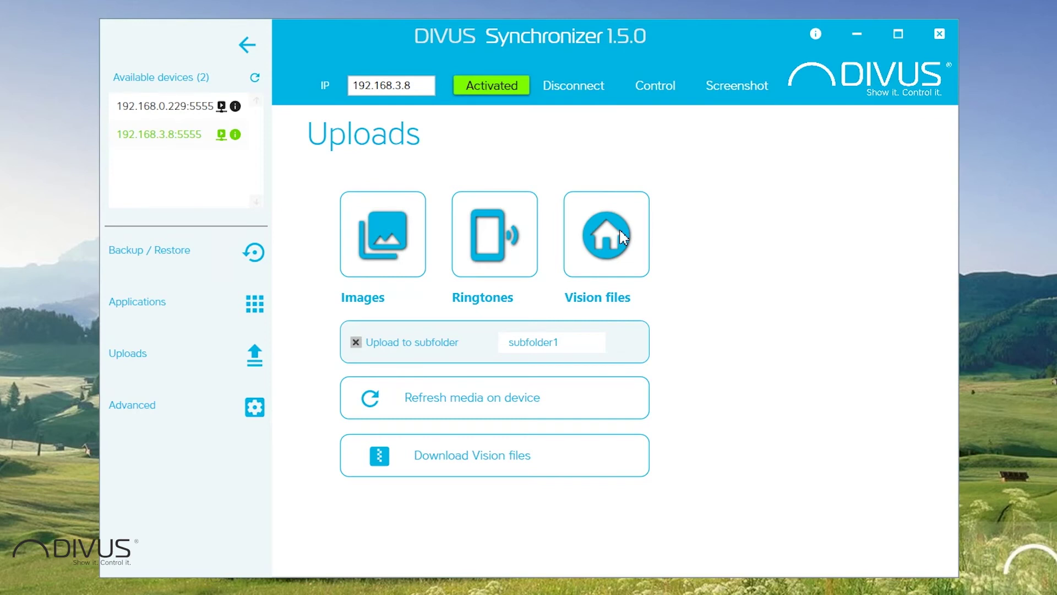
pyautogui.click(607, 243)
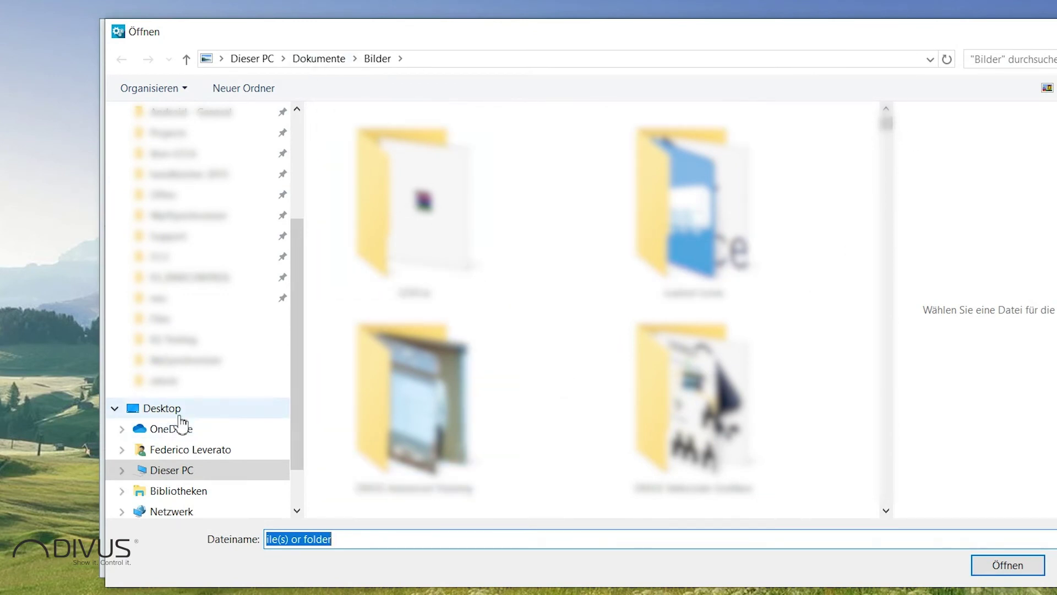
pyautogui.click(243, 412)
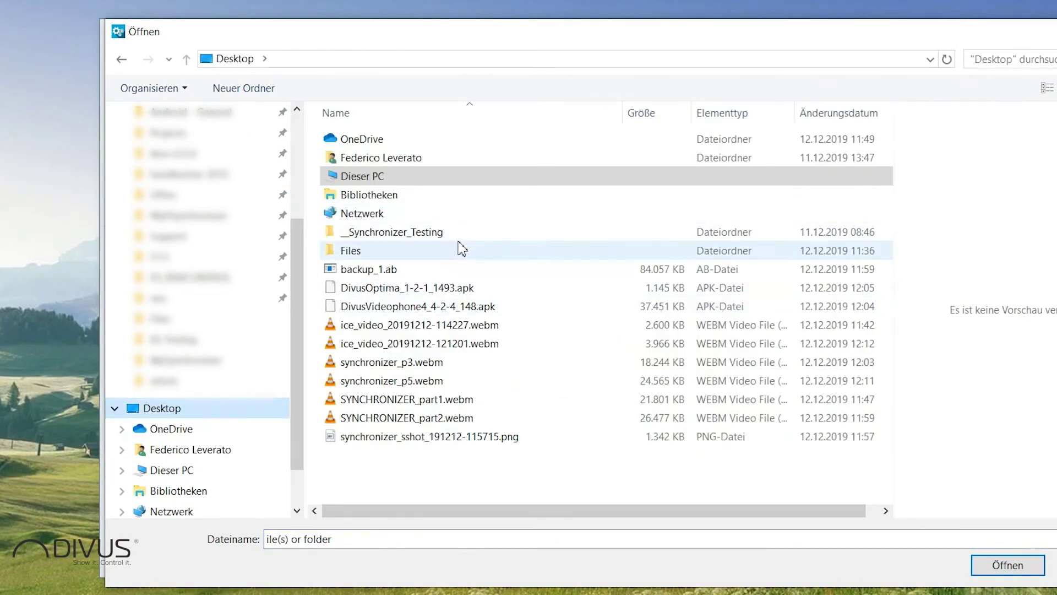
pyautogui.doubleClick(392, 252)
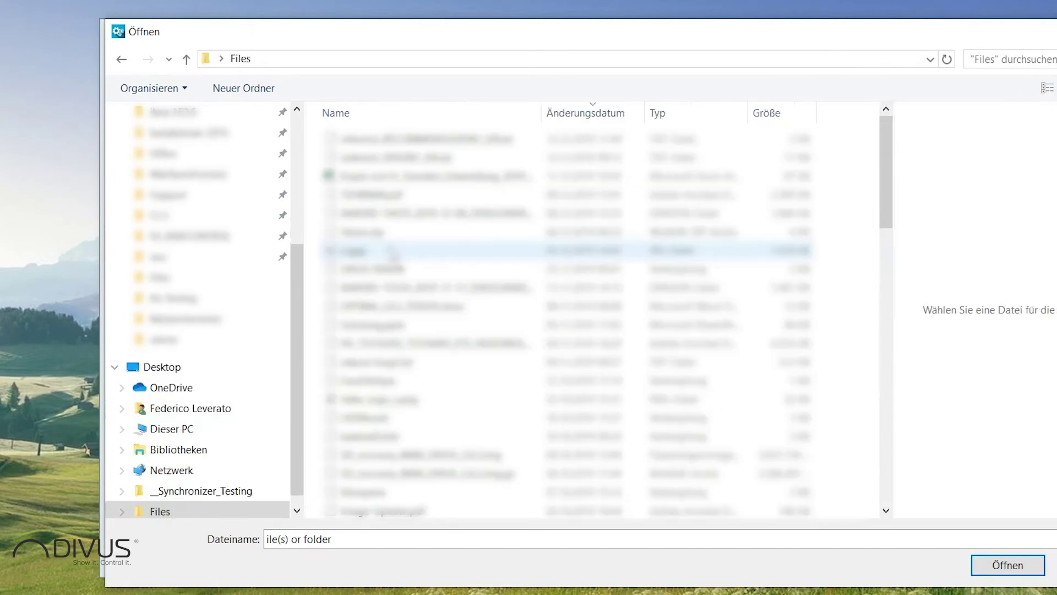
pyautogui.click(402, 118)
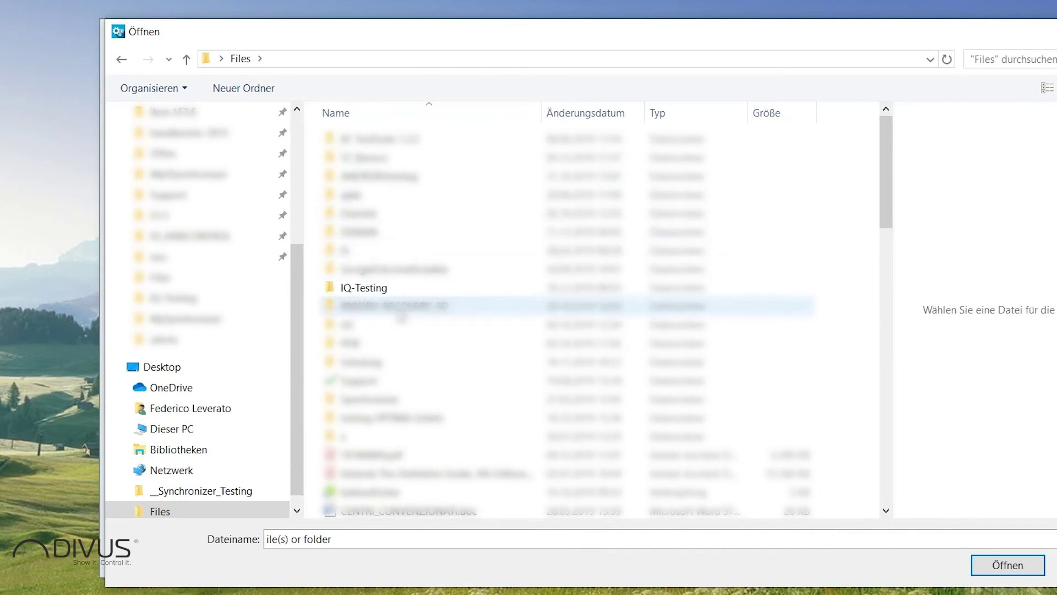
pyautogui.doubleClick(398, 286)
pyautogui.scroll(-7, 398, 288)
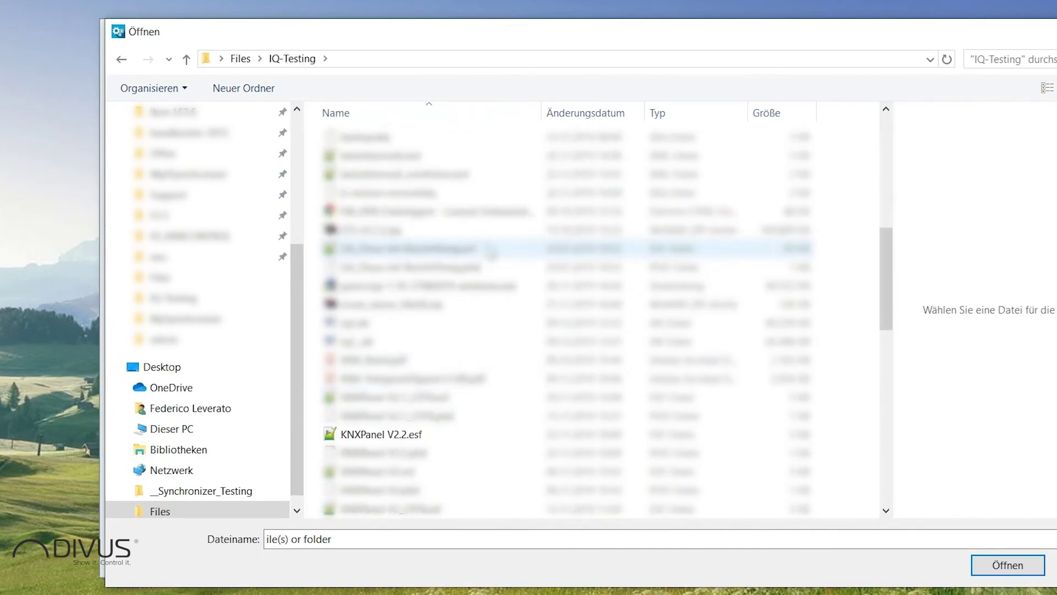
pyautogui.click(422, 438)
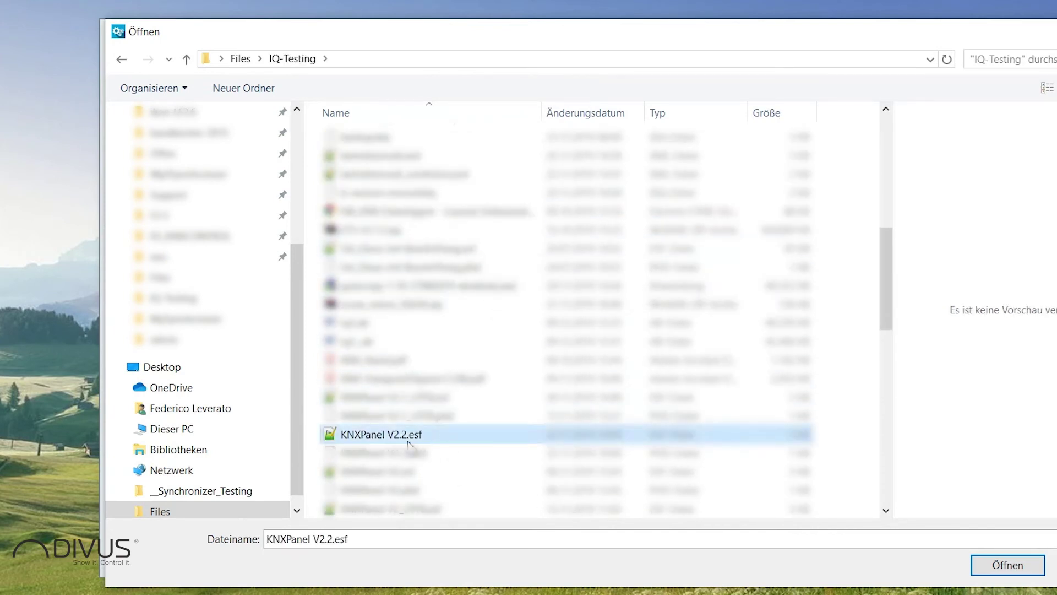
pyautogui.click(1019, 571)
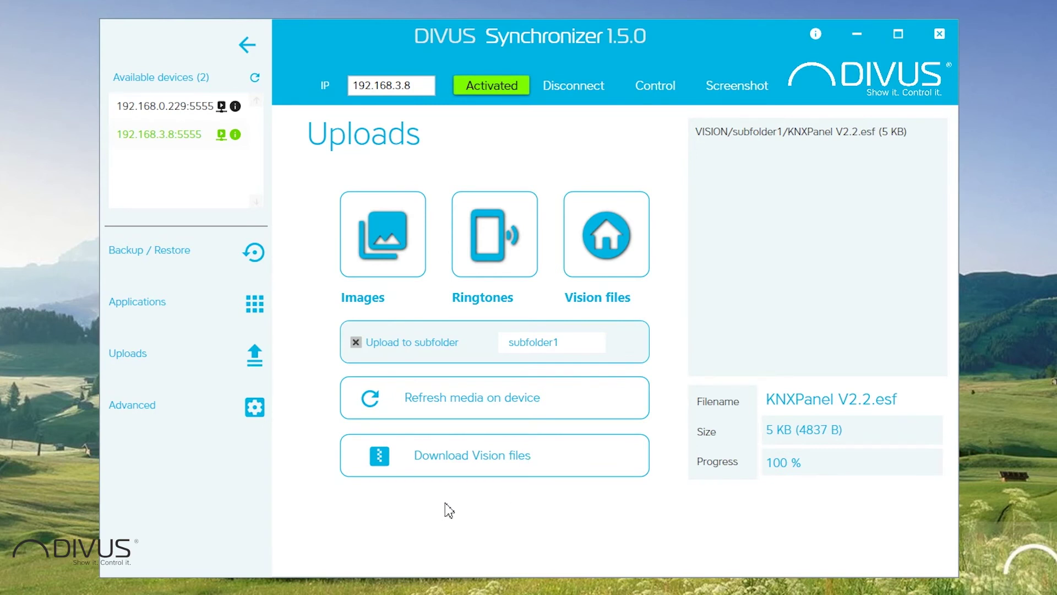
# - Download the device's Vision files to the Desktop as Vision.zip
pyautogui.click(462, 465)
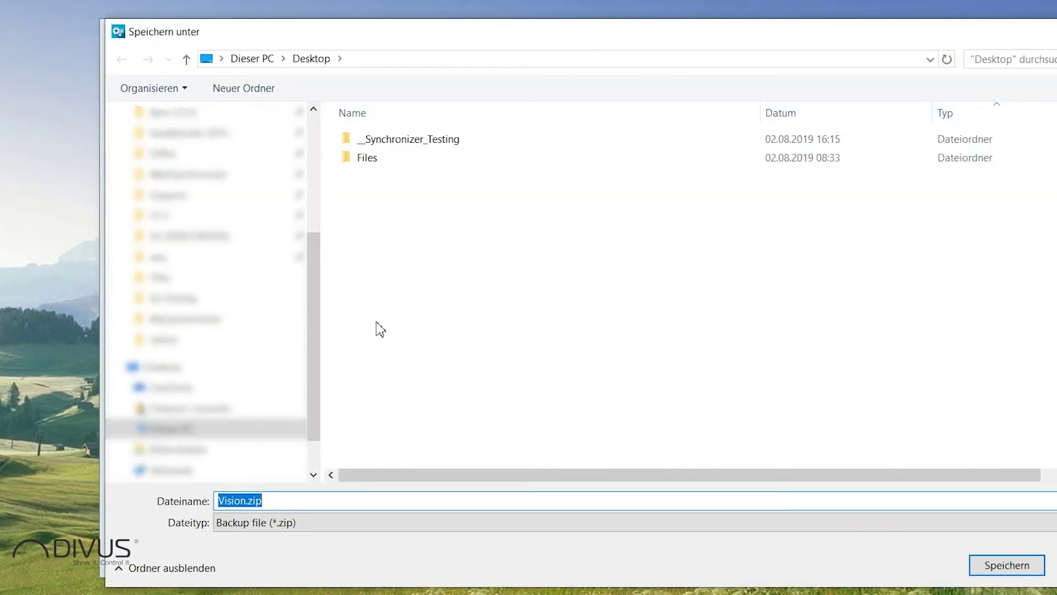
pyautogui.click(1008, 566)
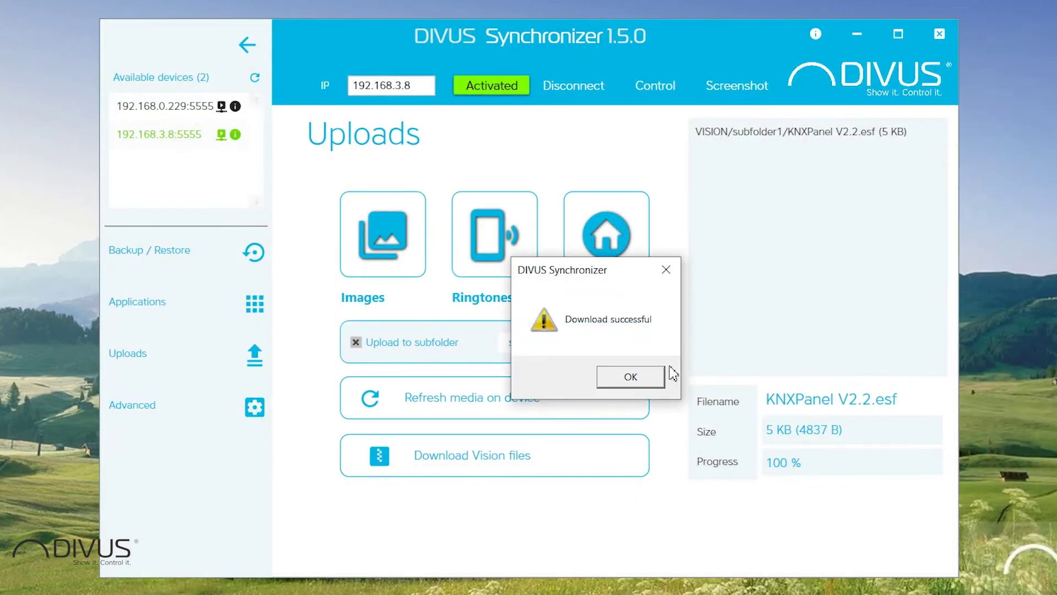
pyautogui.click(653, 382)
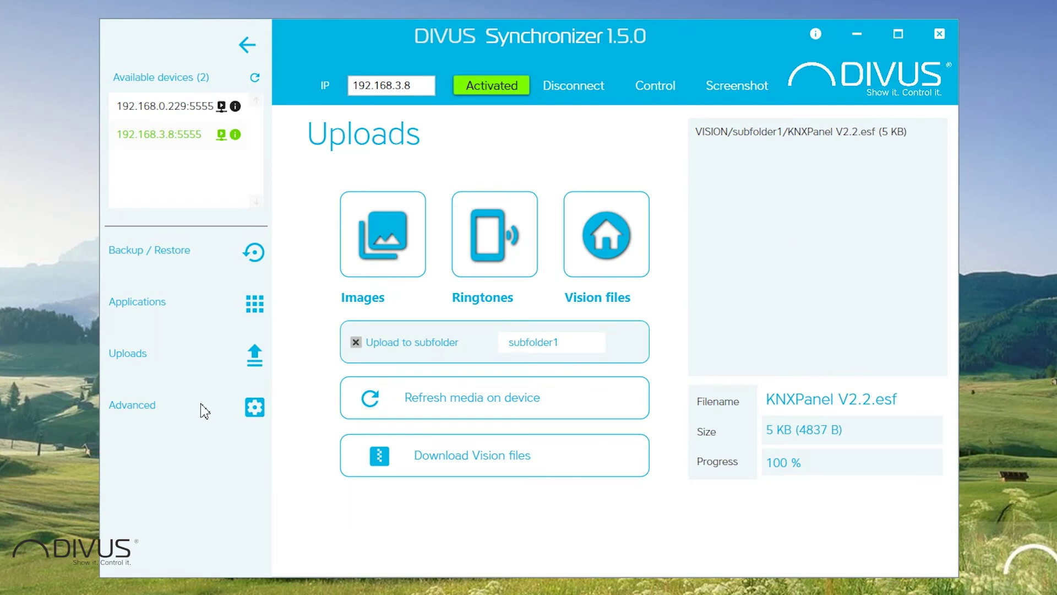
# - Set the device's time zone from the advanced settings
pyautogui.click(228, 410)
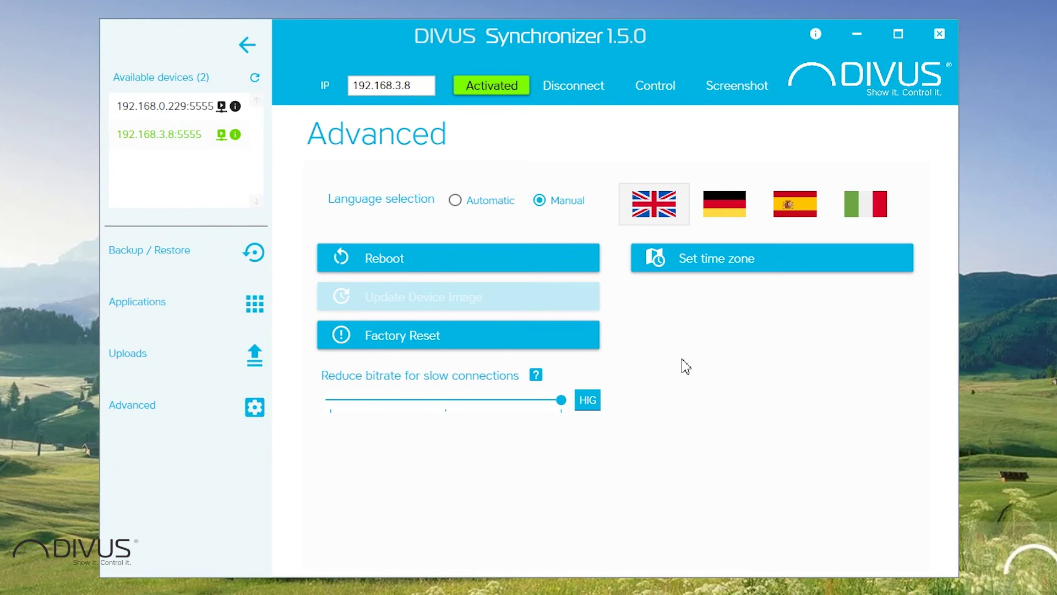
pyautogui.click(687, 262)
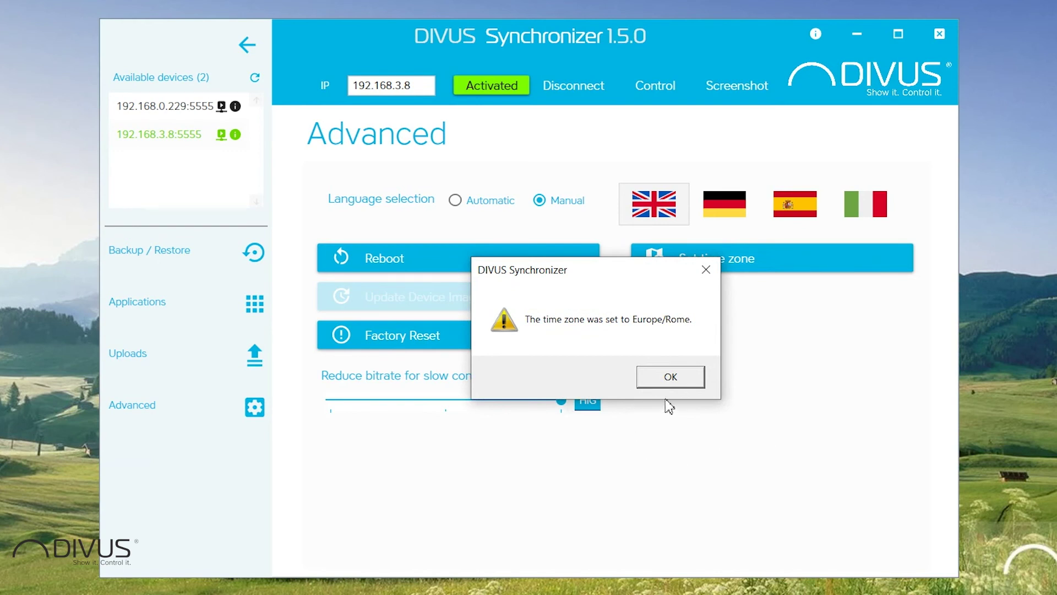
pyautogui.click(672, 380)
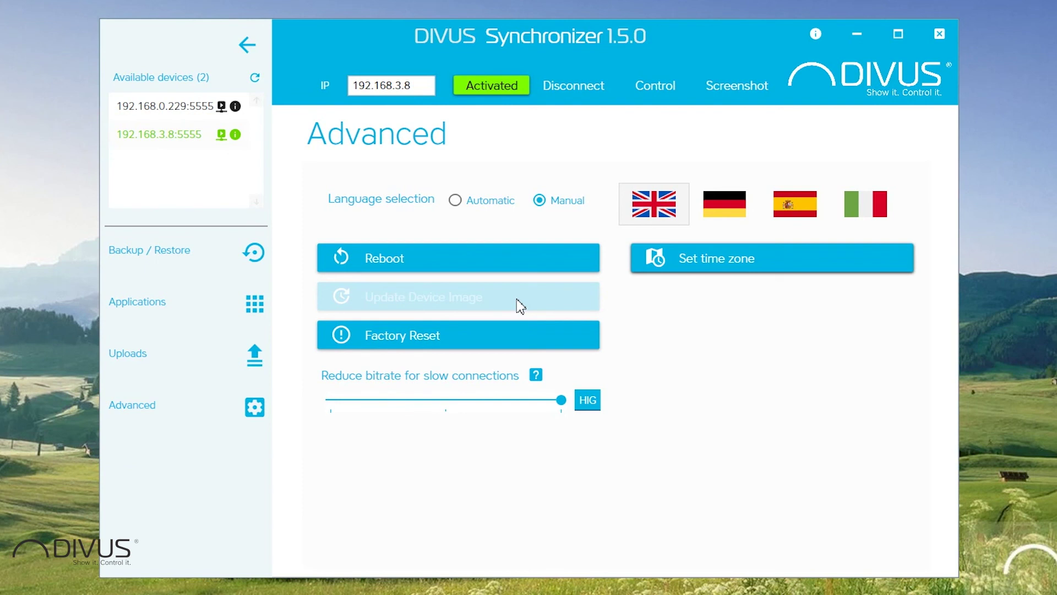
# - Reduce the connection bitrate to the middle level, move the remote control window aside and close it
pyautogui.click(445, 399)
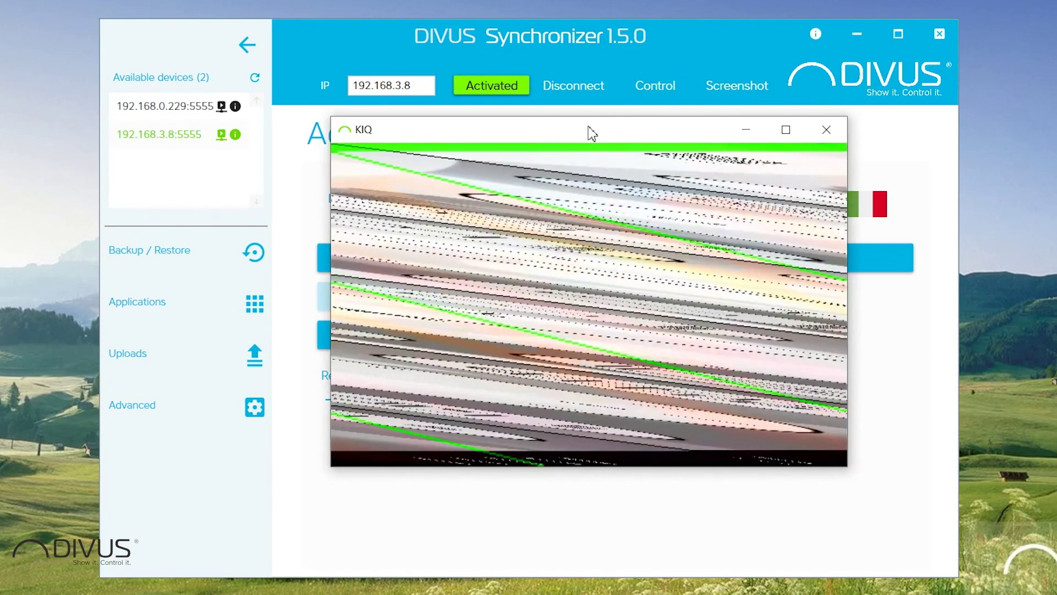
pyautogui.moveTo(590, 133); pyautogui.dragTo(817, 178)
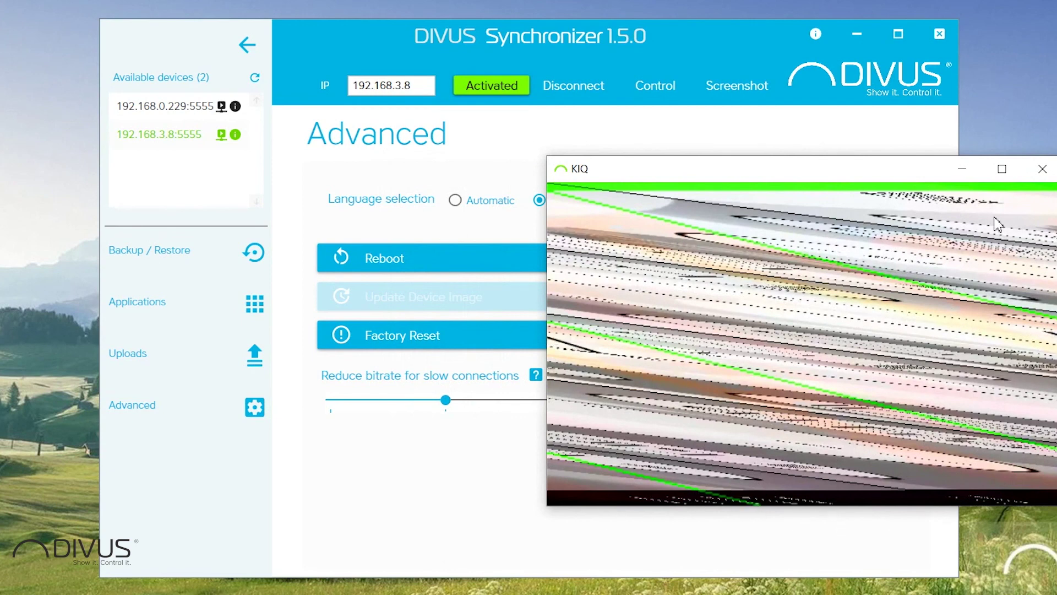
pyautogui.click(1047, 169)
# - Set the connection bitrate to the highest level, check the picture in the remote control window and close it
pyautogui.click(564, 401)
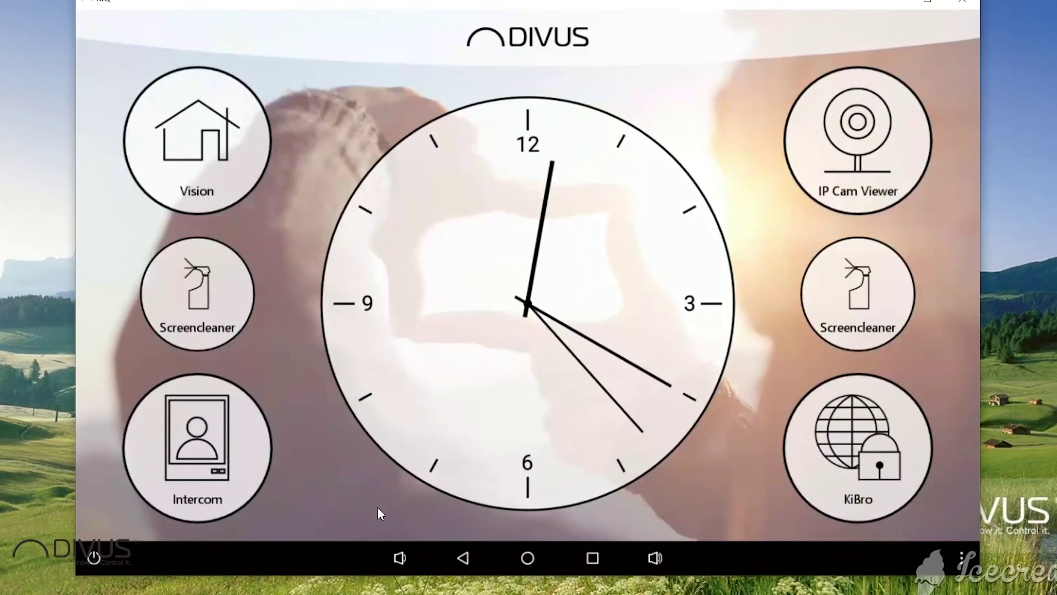
pyautogui.moveTo(358, 3); pyautogui.dragTo(347, 21)
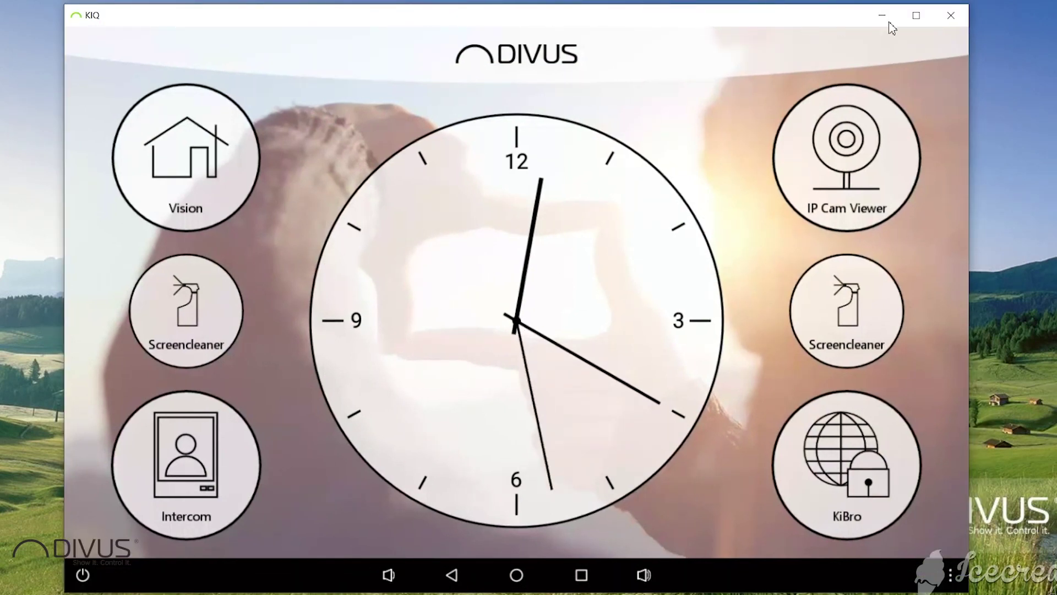
pyautogui.click(956, 21)
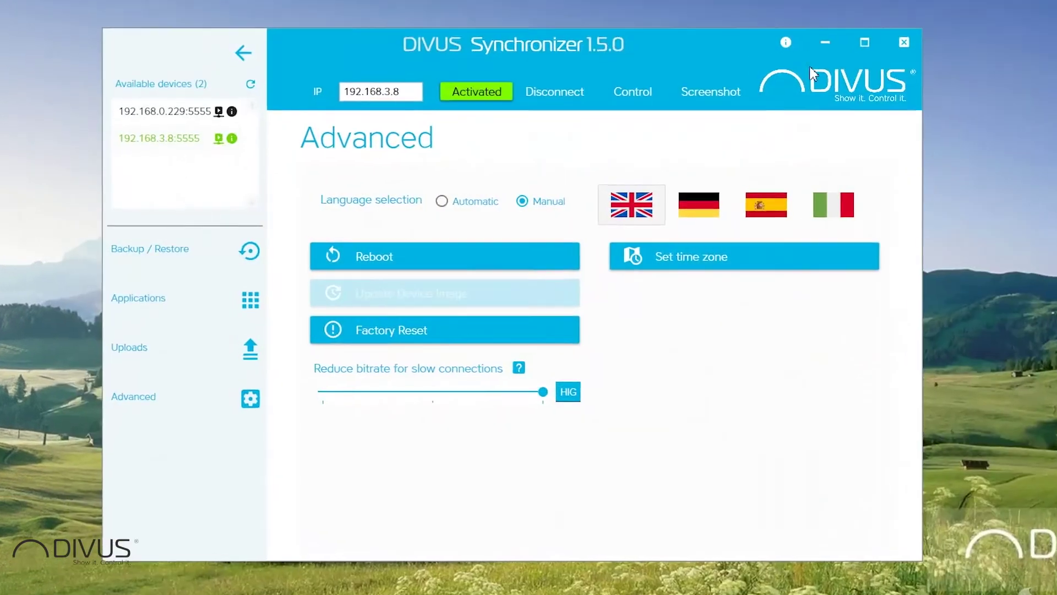
# - Make 192.168.0.229 the active device and open its advanced settings
pyautogui.click(242, 110)
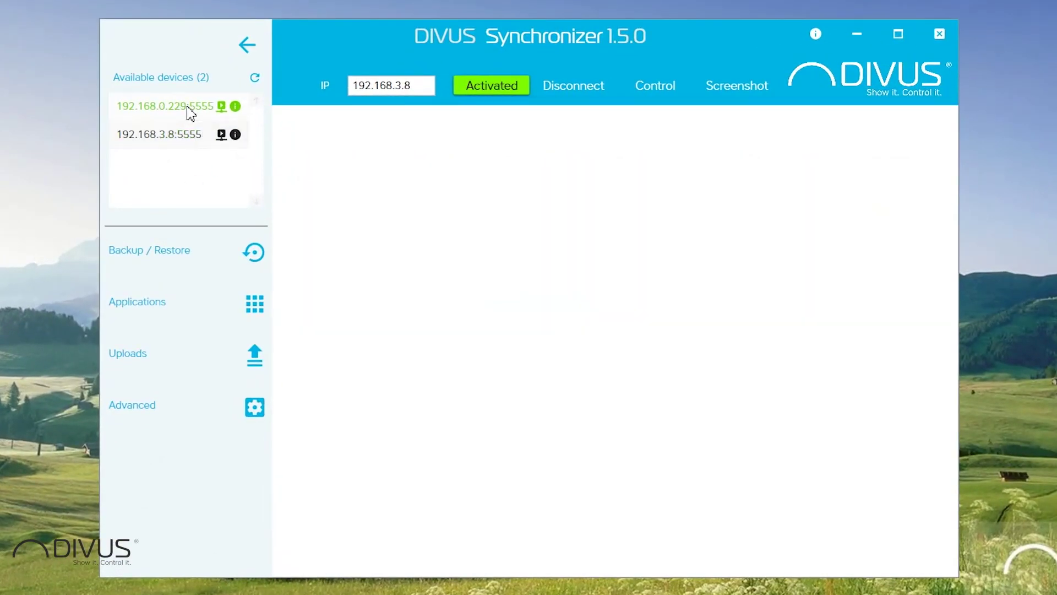
pyautogui.click(254, 410)
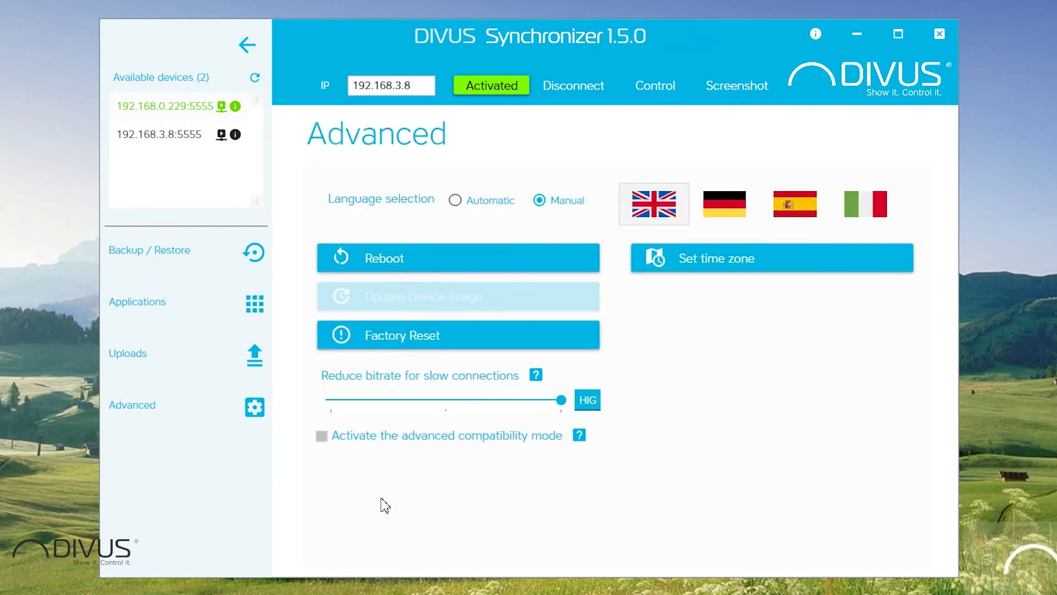